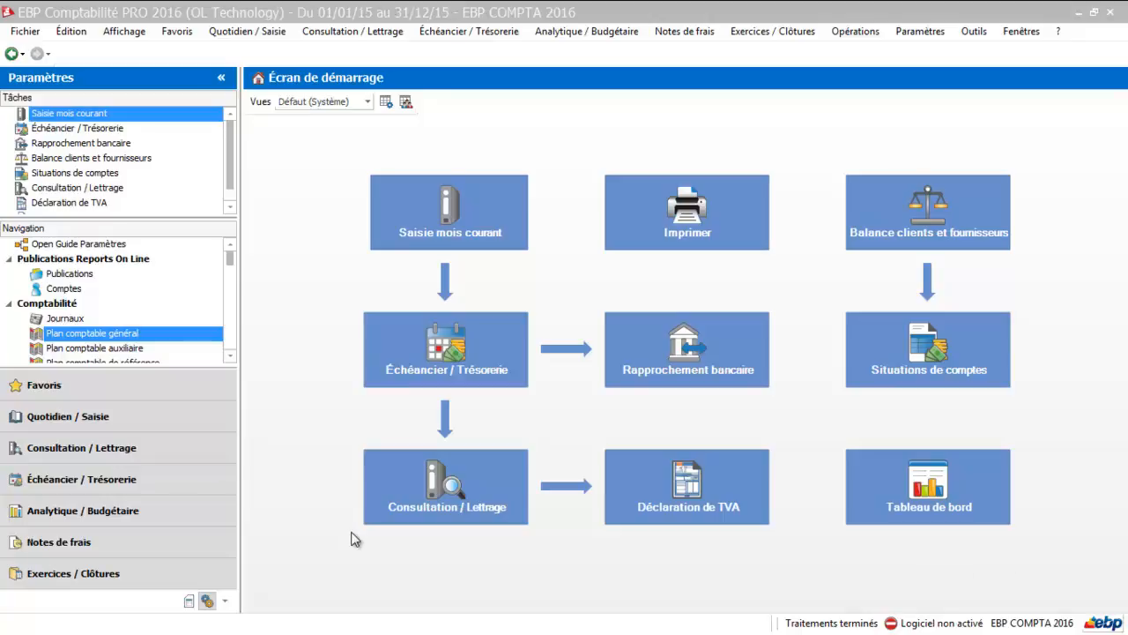
Open the August 2015 AC purchases journal and select the 626200 account line of entry 0001.
left_click(95, 419)
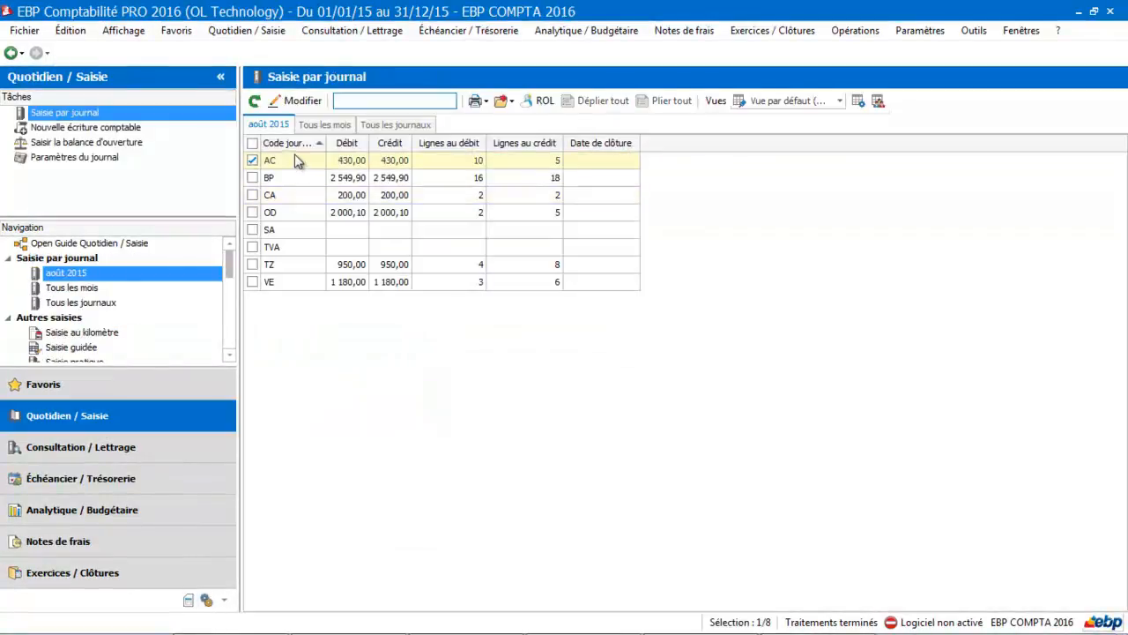
double_click(295, 156)
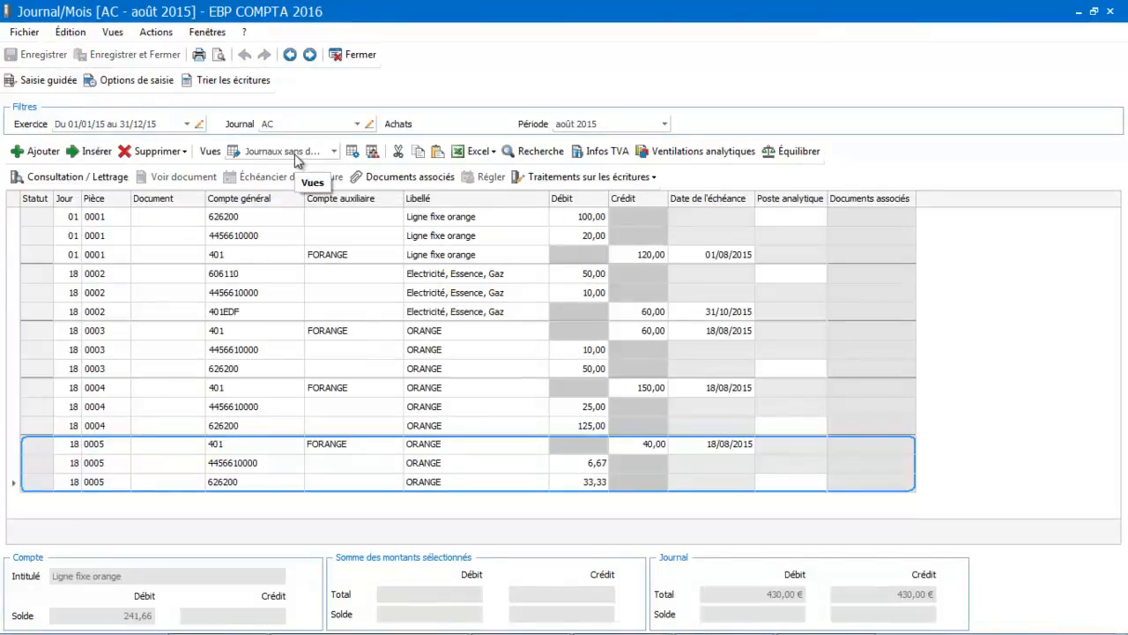
left_click(274, 220)
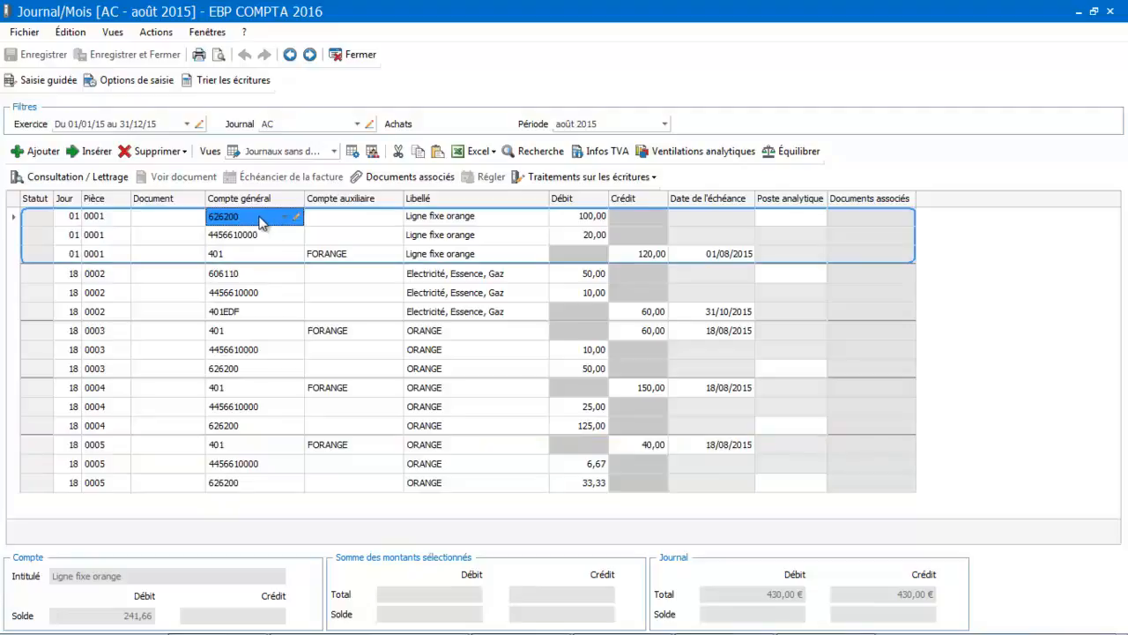
Review the journal choices offered for reimputing entry 0001, cancel the reimputation and close the journal.
left_click(618, 177)
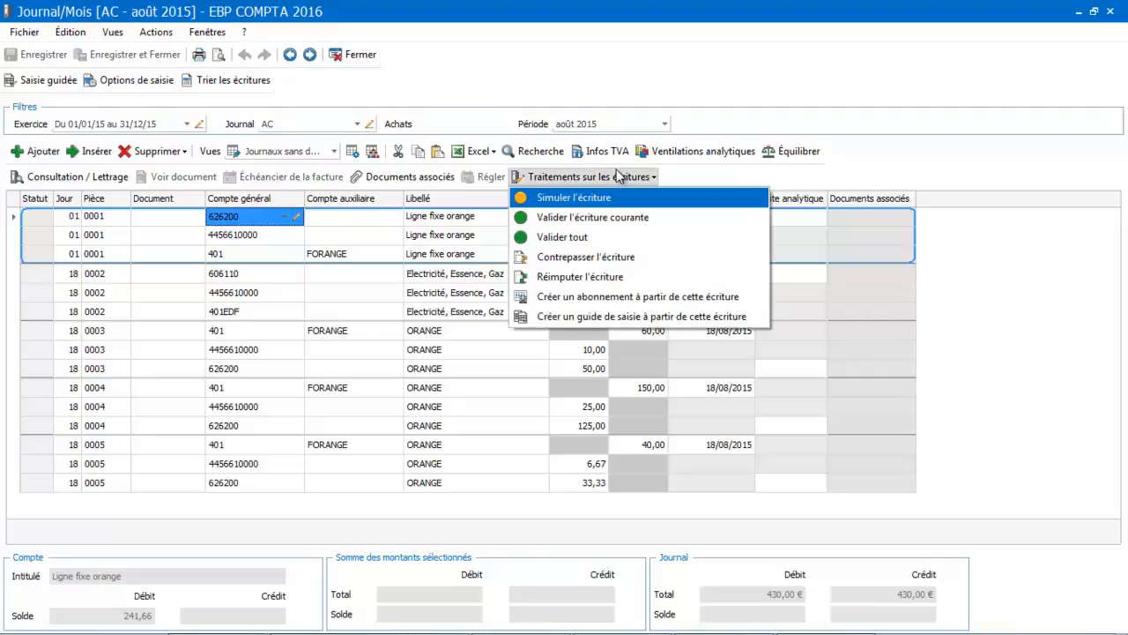
left_click(581, 276)
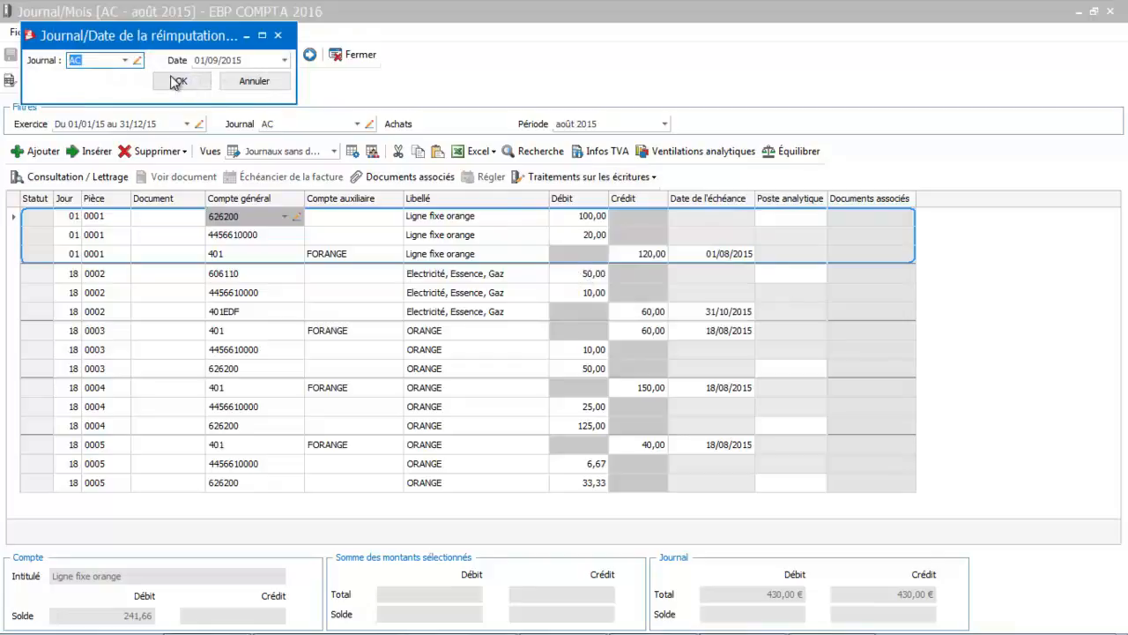
left_click(128, 61)
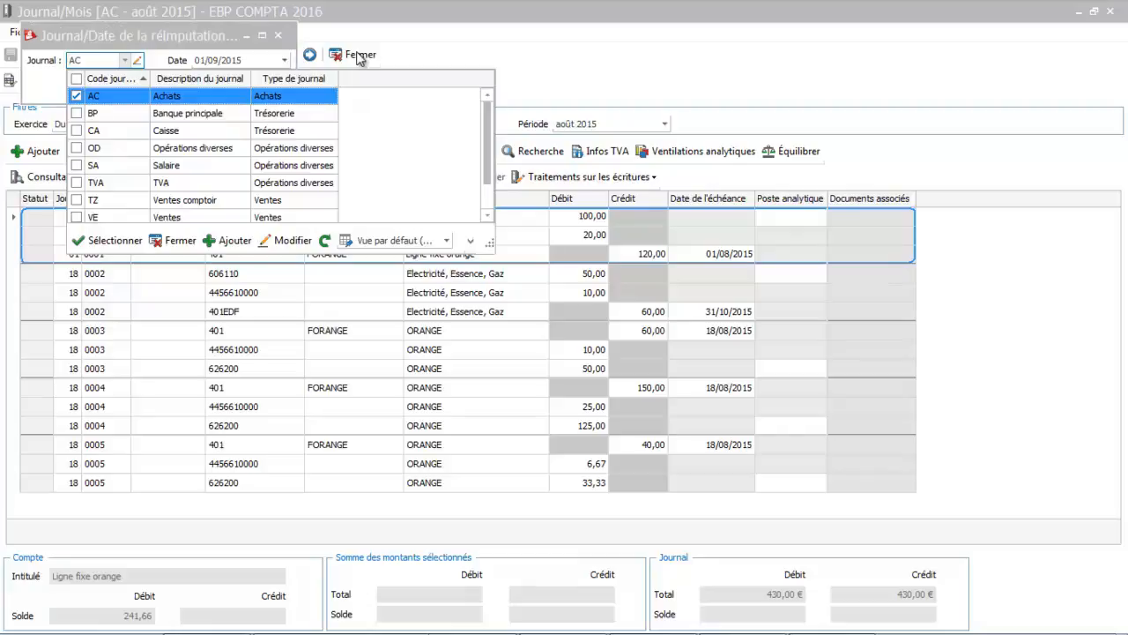
left_click(175, 244)
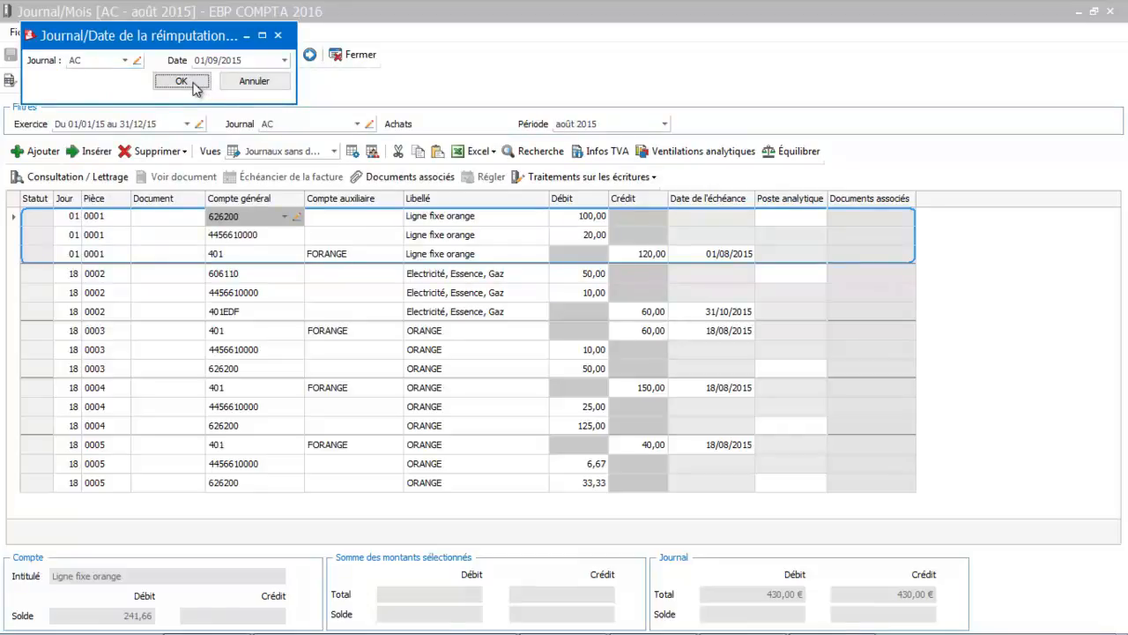
left_click(268, 86)
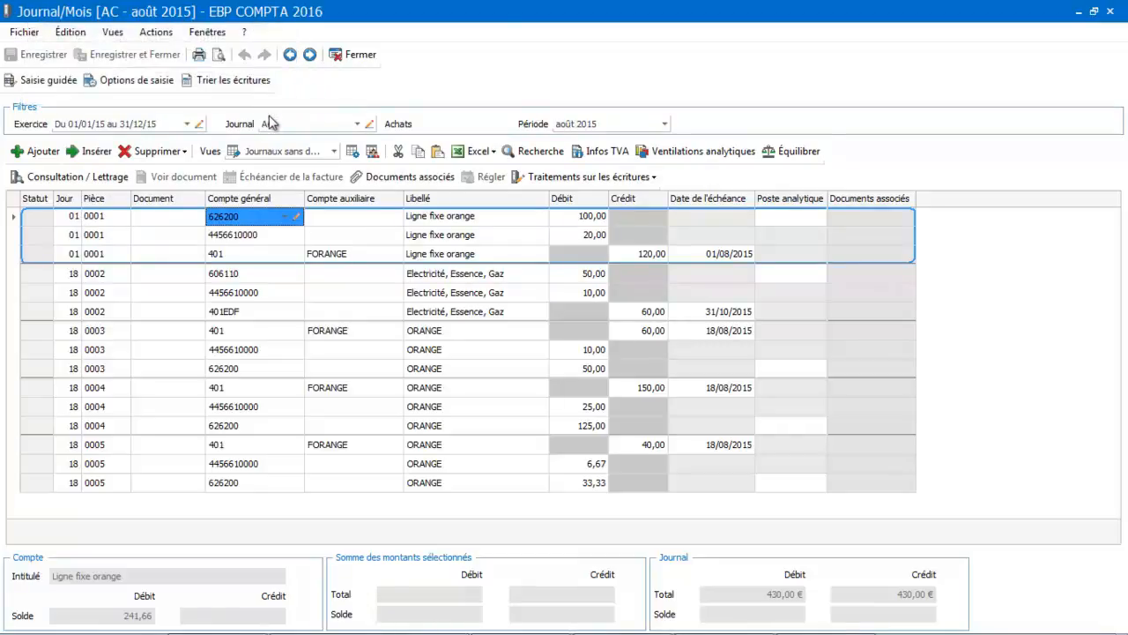
left_click(350, 55)
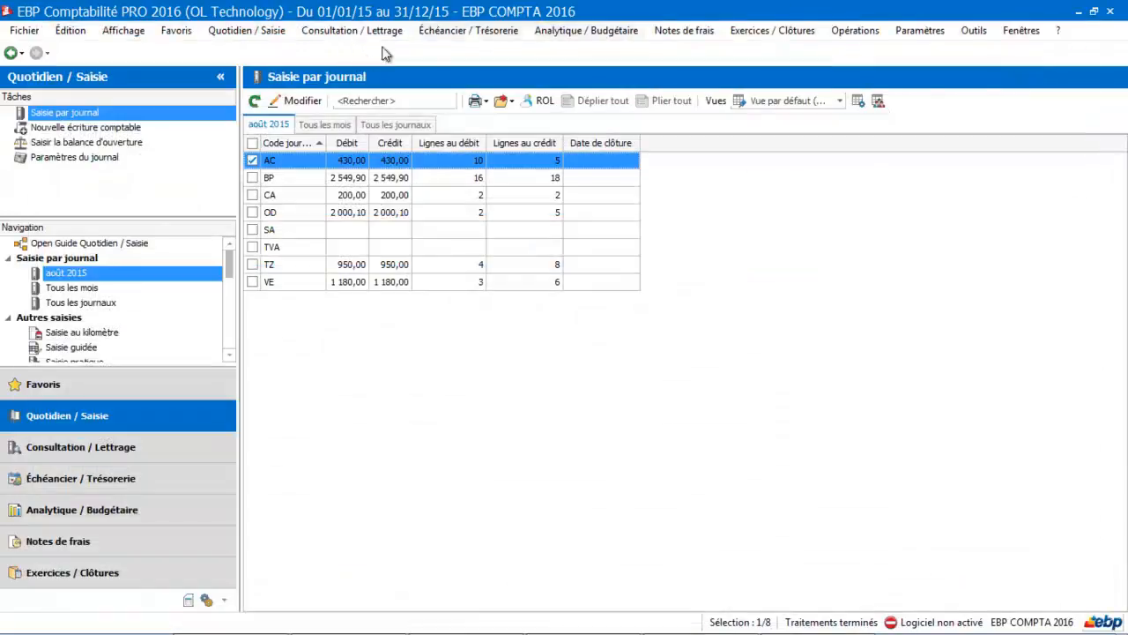
Start the accounting entry reimputation assistant and proceed to its criteria with the account-to-account method.
left_click(977, 31)
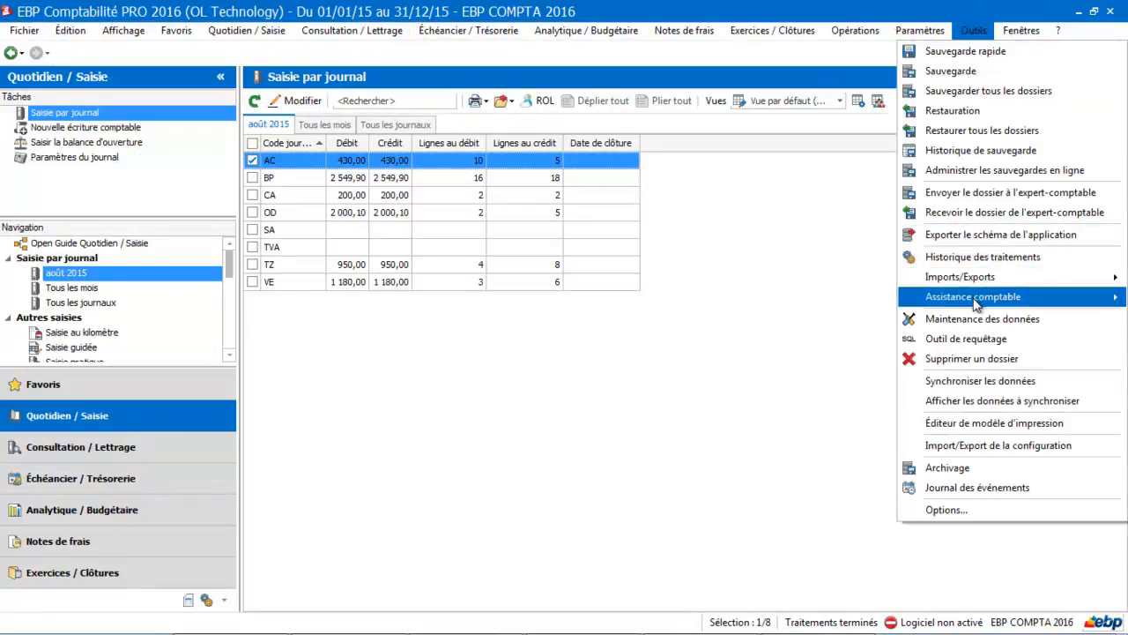
mouse_move(976, 303)
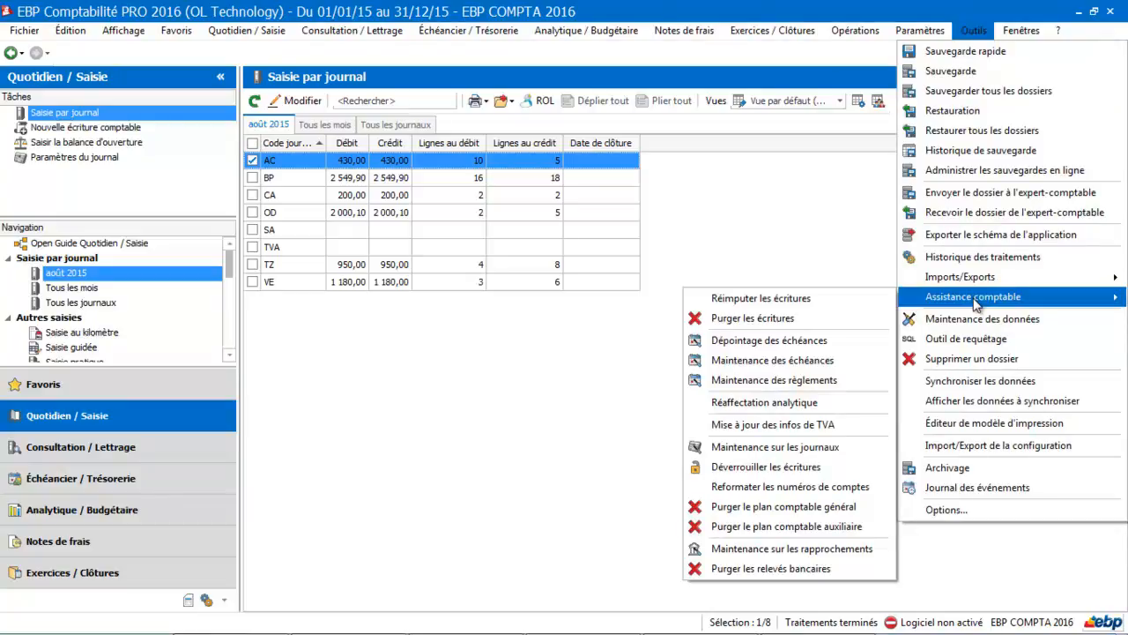
left_click(811, 302)
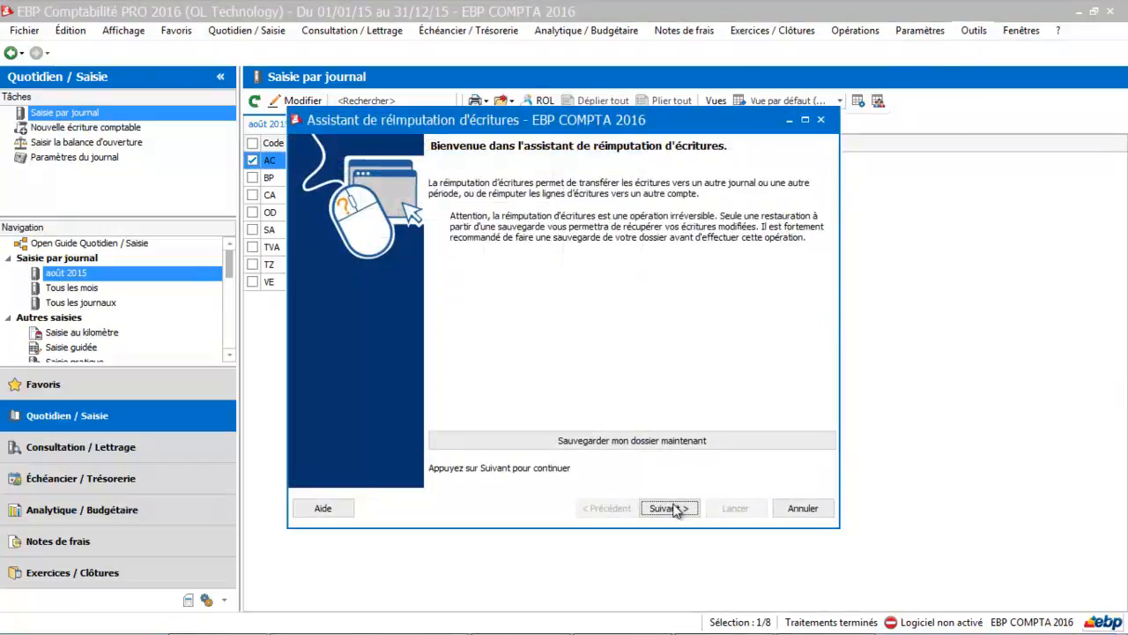
left_click(677, 509)
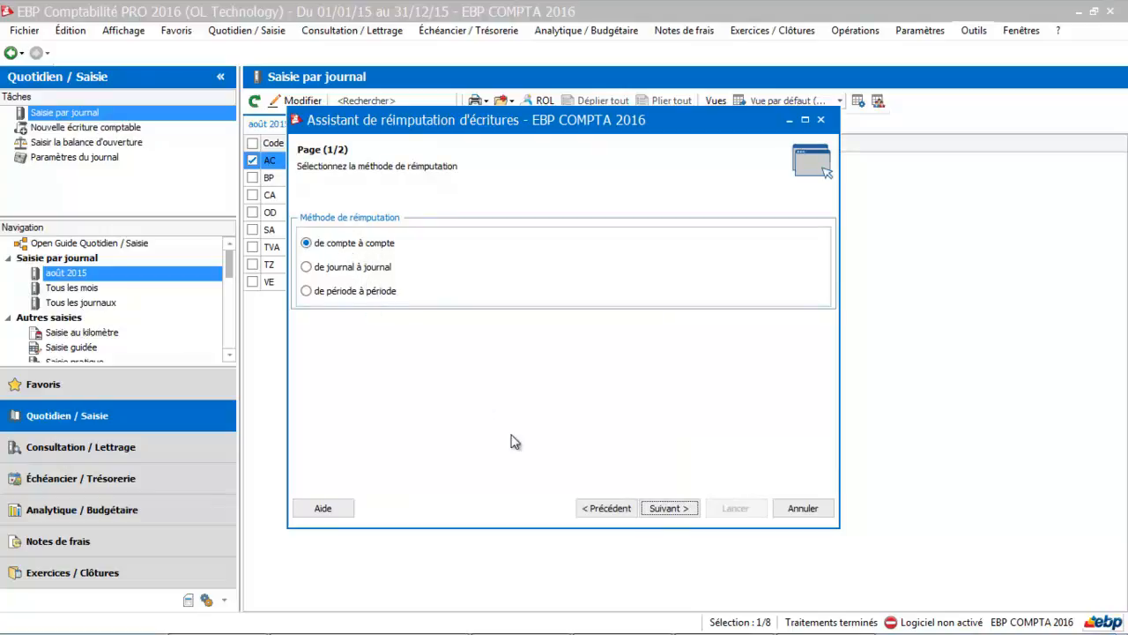
left_click(696, 509)
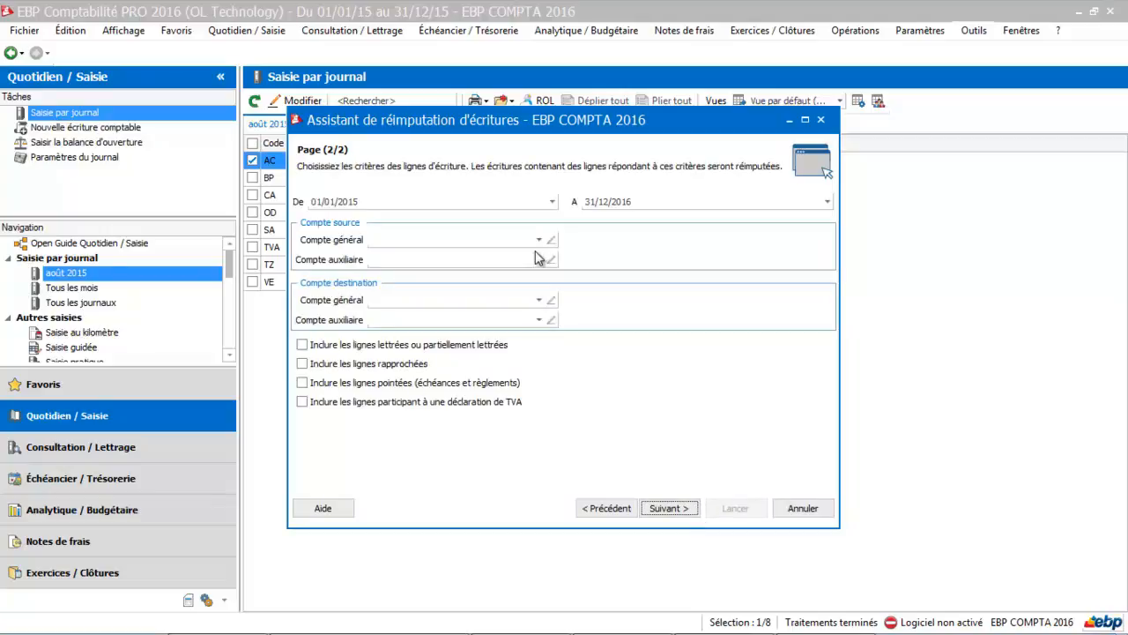
Set the start date of the reimputation period to 01/08/2015.
left_click(552, 203)
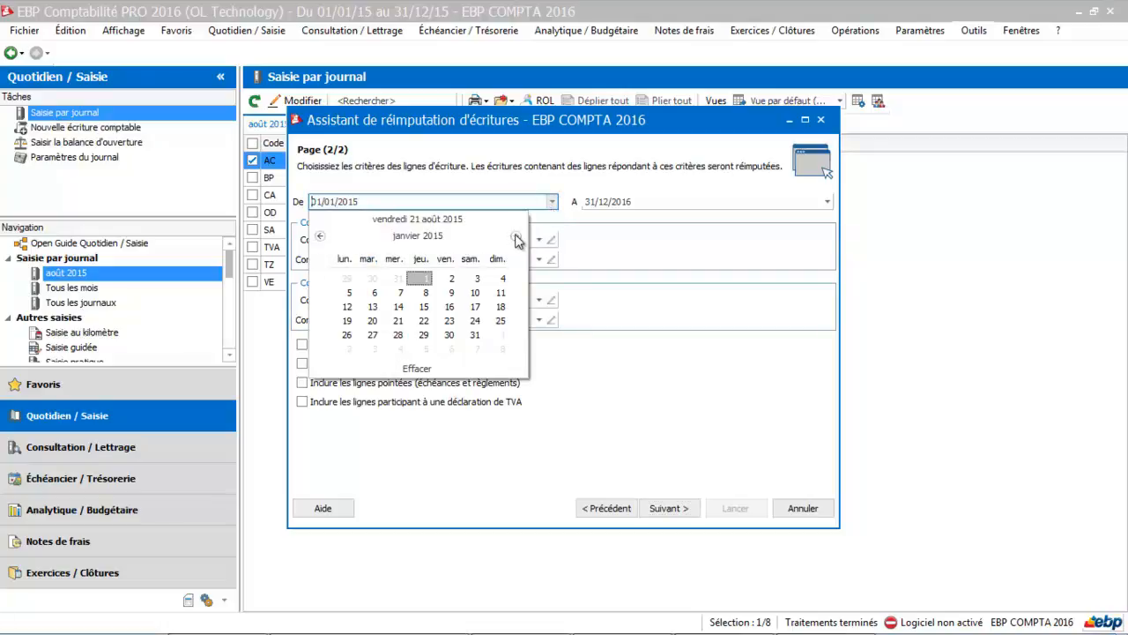
left_click(516, 236)
left_click(516, 236)
left_click(515, 236)
left_click(473, 279)
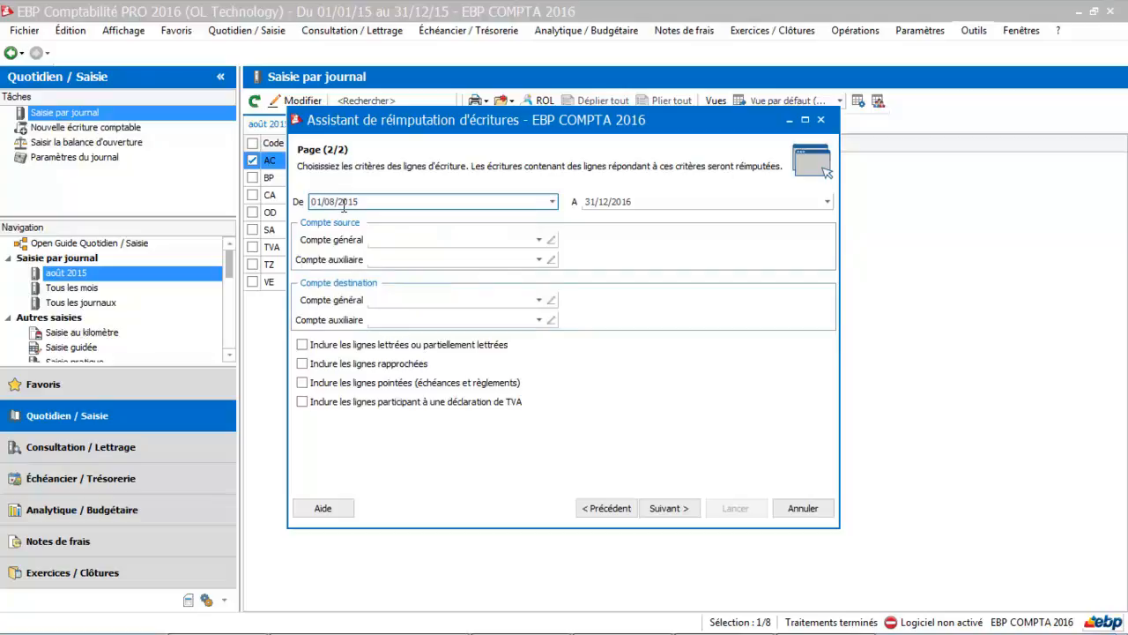
left_click(829, 202)
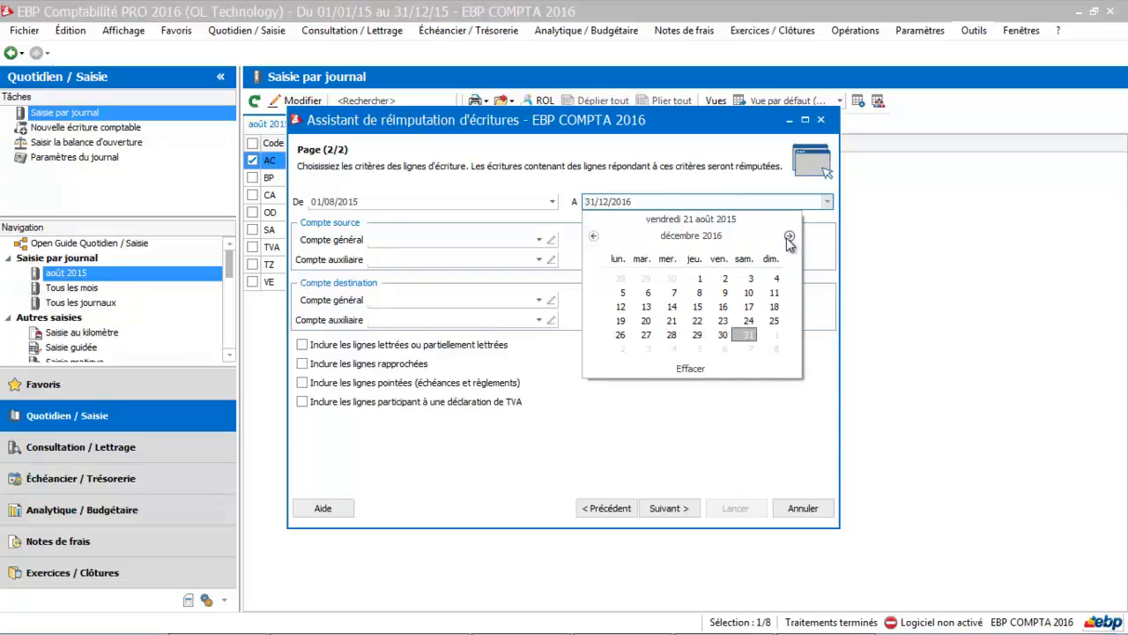
left_click(788, 236)
left_click(789, 236)
left_click(789, 236)
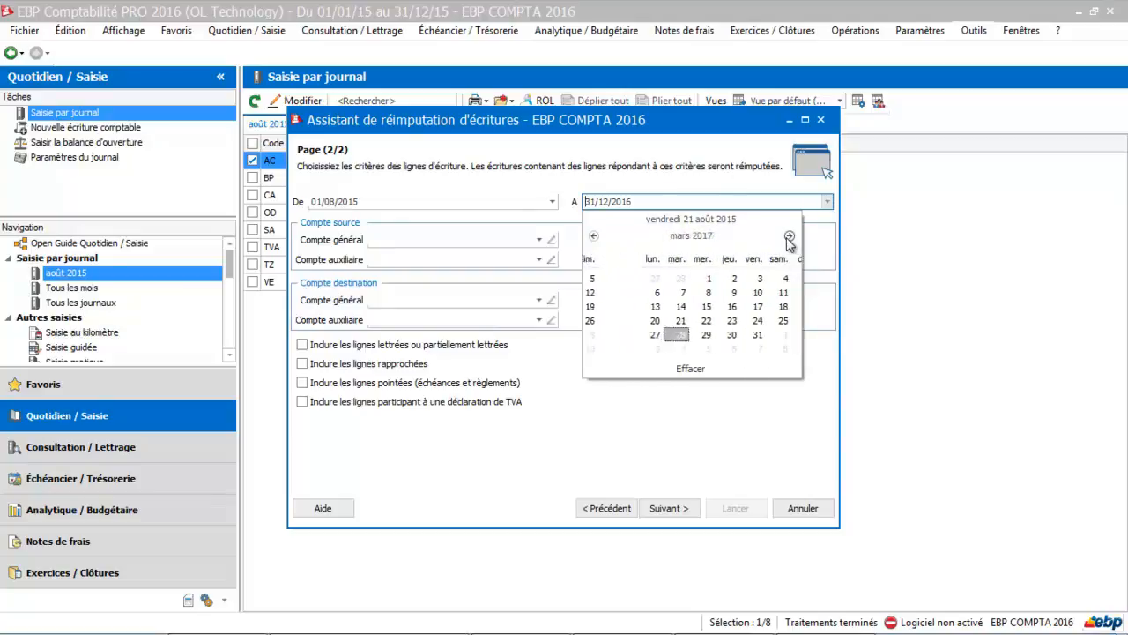
left_click(789, 237)
left_click(789, 236)
left_click(789, 236)
left_click(789, 236)
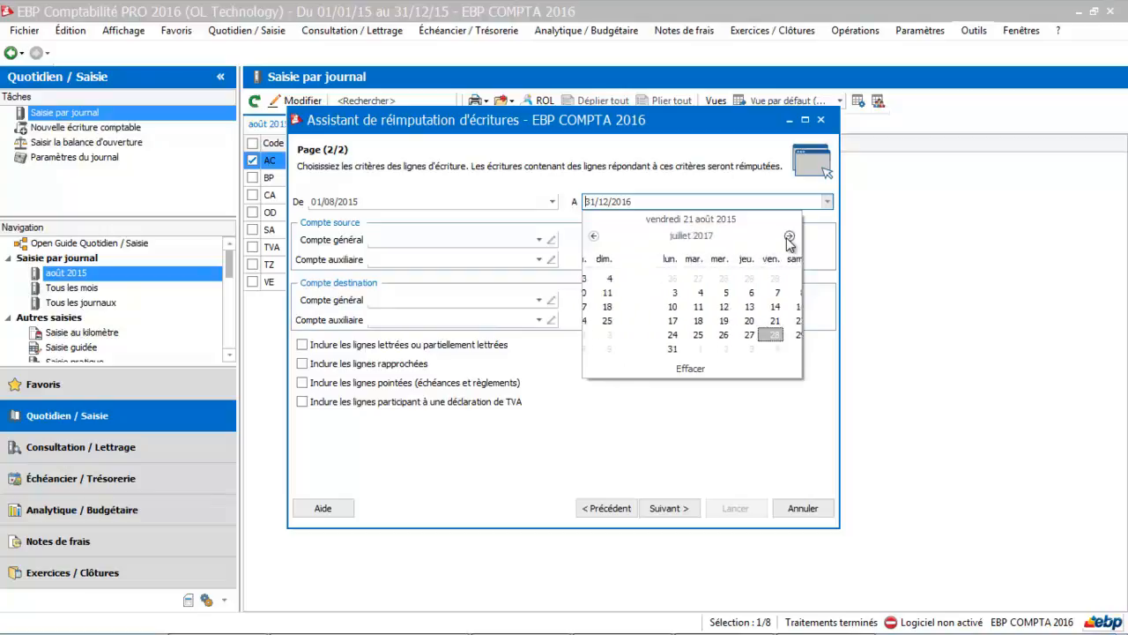
left_click(789, 236)
left_click(789, 236)
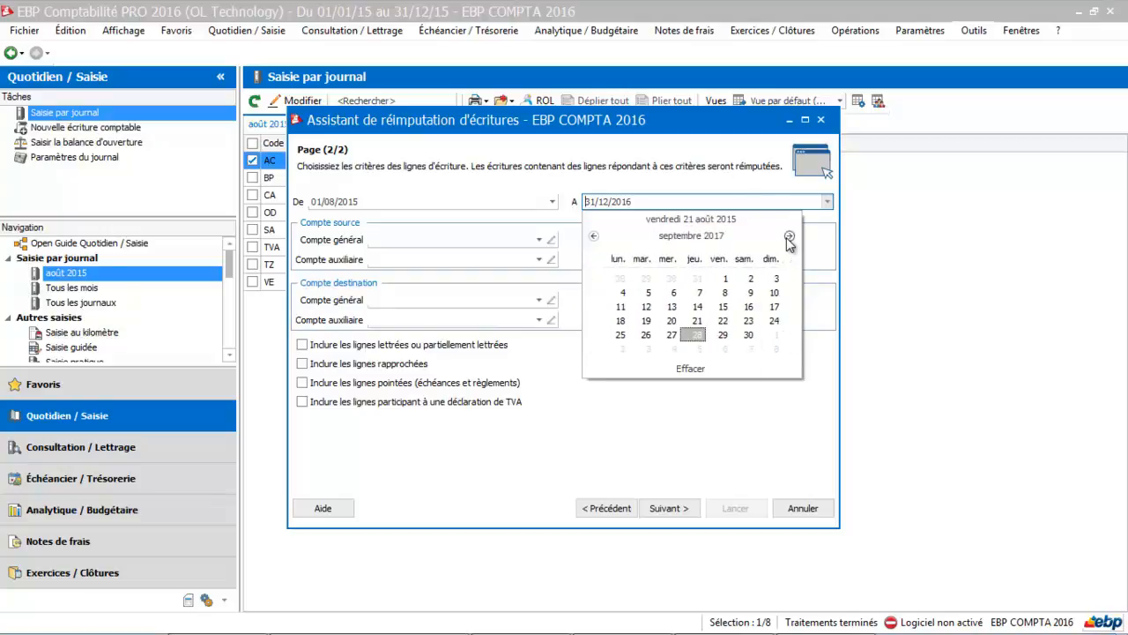
left_click(695, 235)
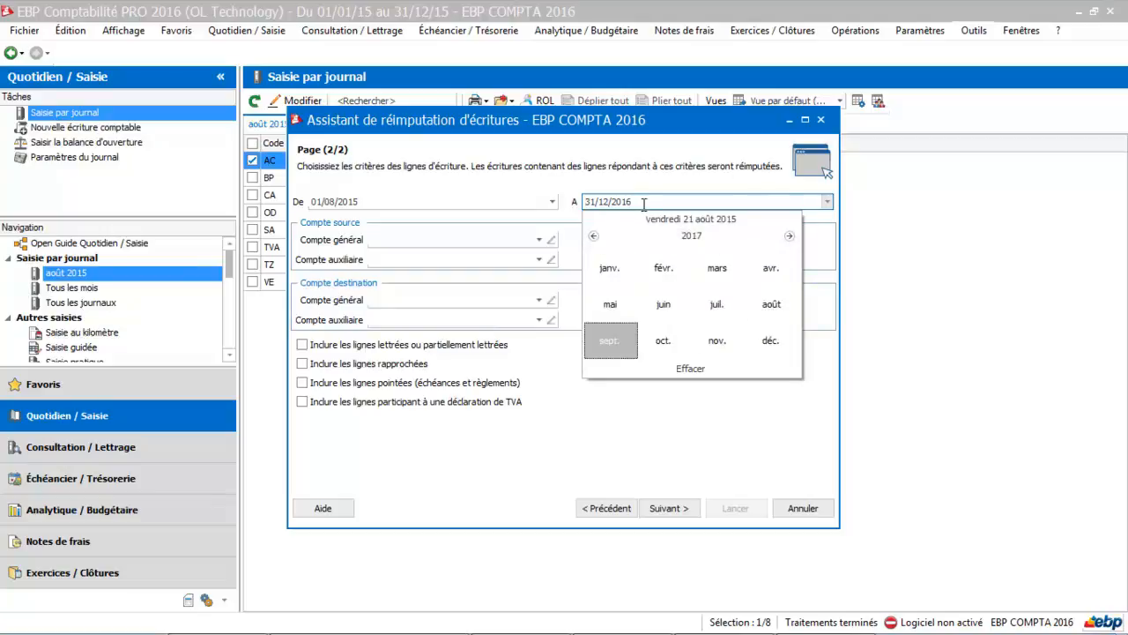
Set the end date of the reimputation period to 31/08/2015.
left_click_drag(644, 204, 458, 201)
key("BackSpace")
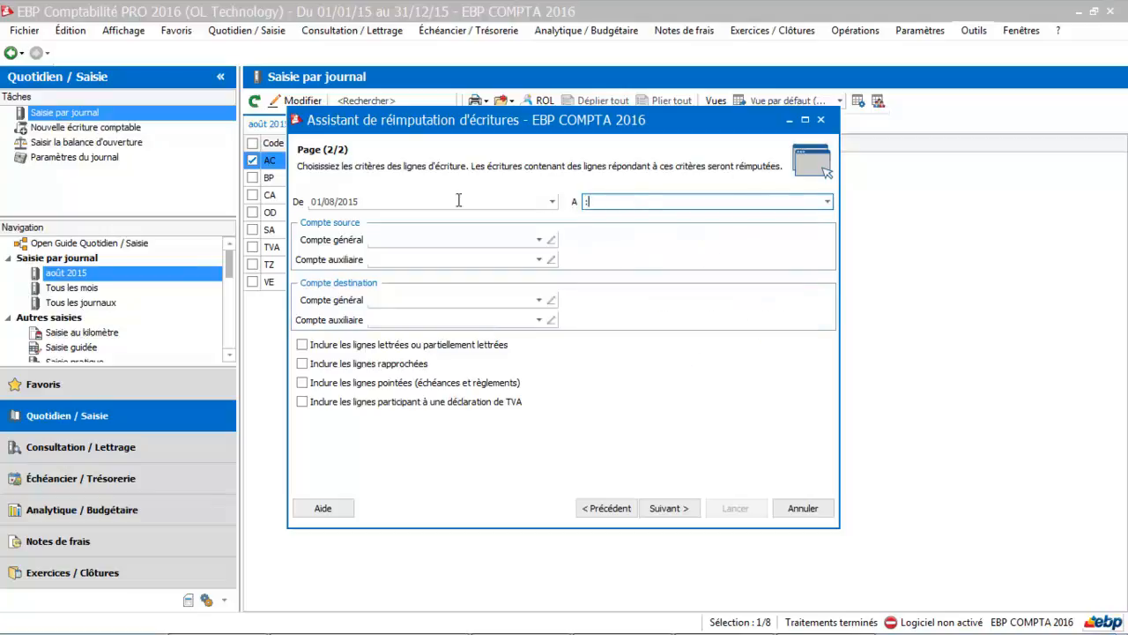
type(":_:31/08/2015")
key("Tab")
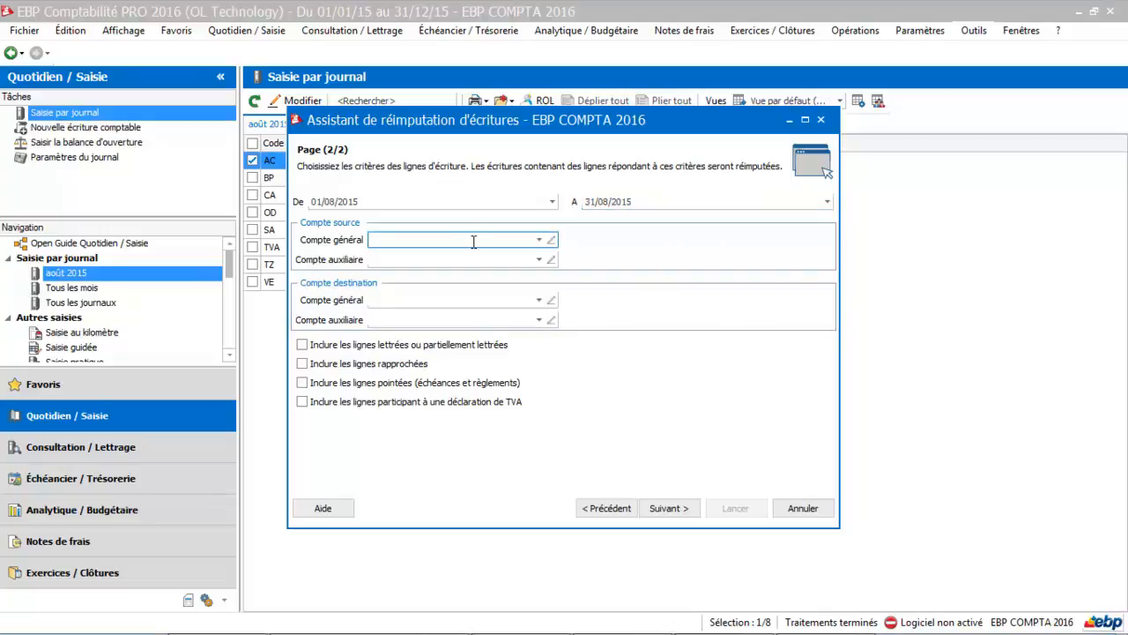
Set the source general account to 626200 (Ligne fixe orange) and the destination general account to 626300 (Portable orange 06).
type("626")
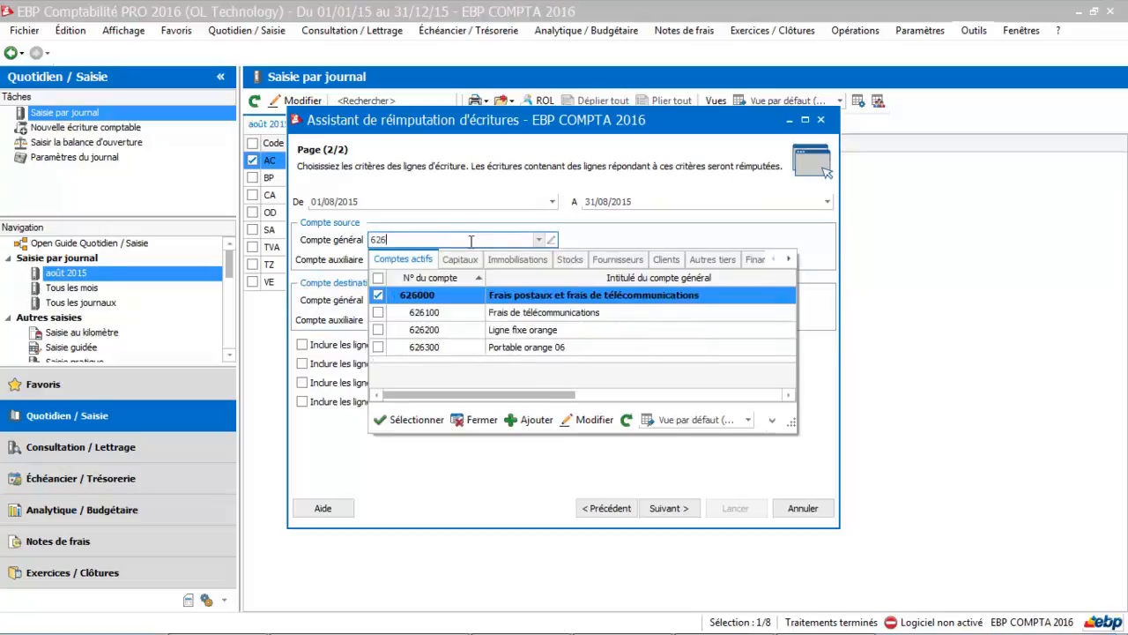
double_click(440, 332)
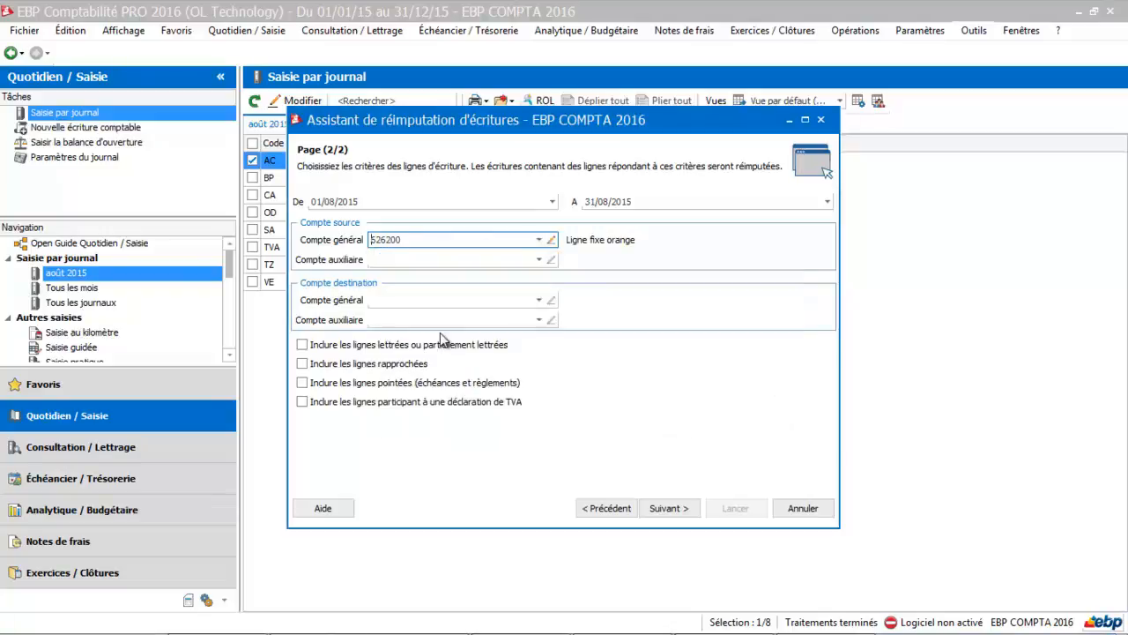
left_click(386, 301)
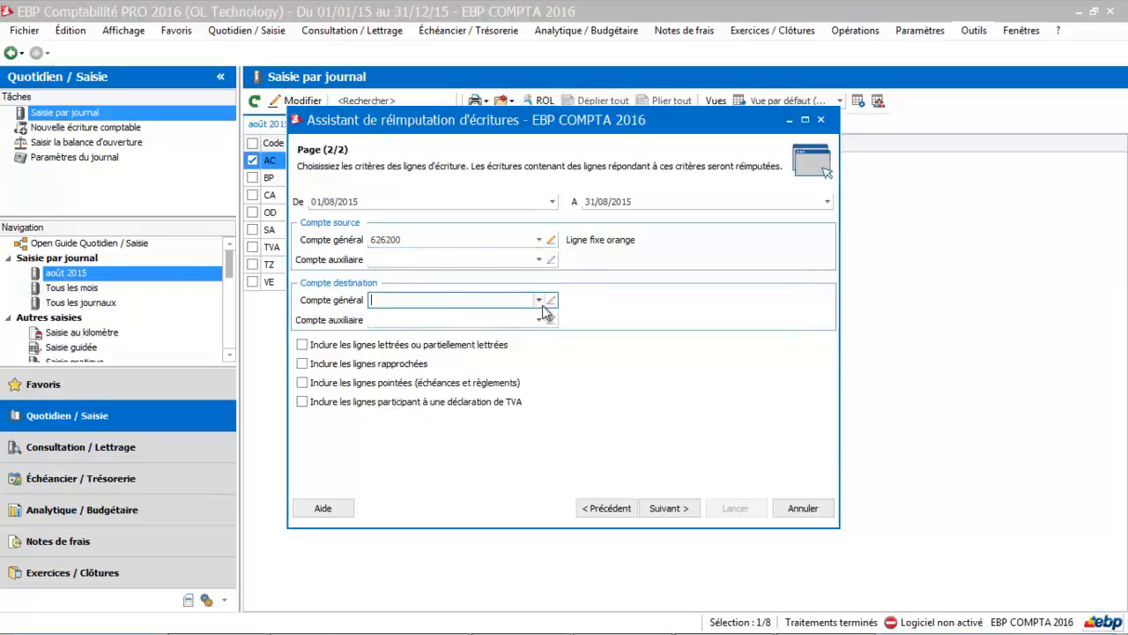
left_click(539, 301)
type("626300")
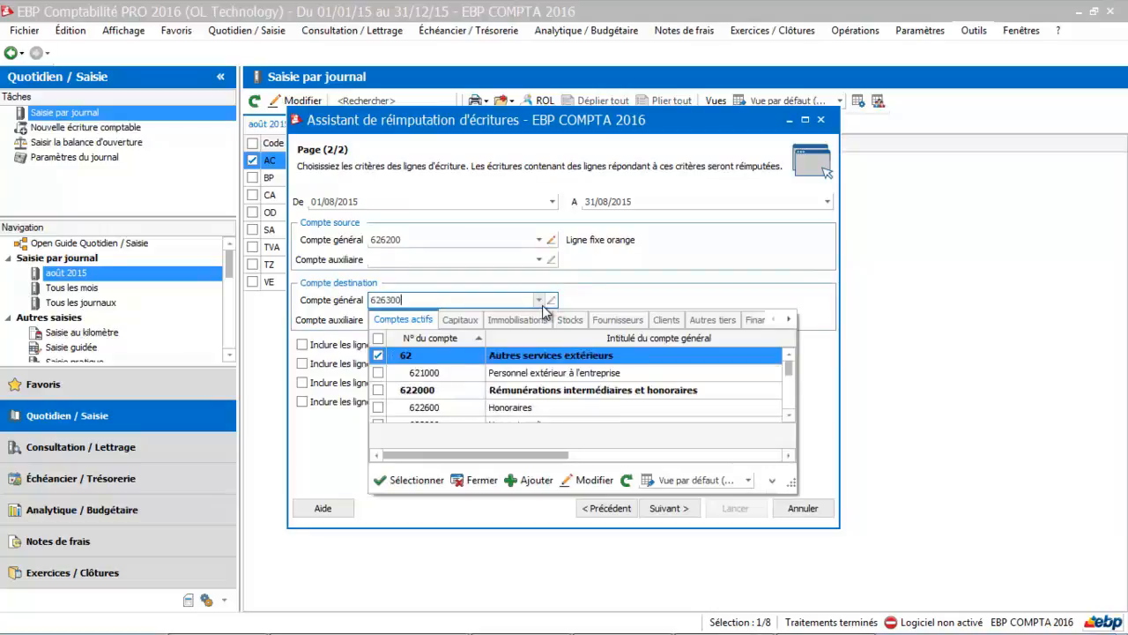
left_click(522, 361)
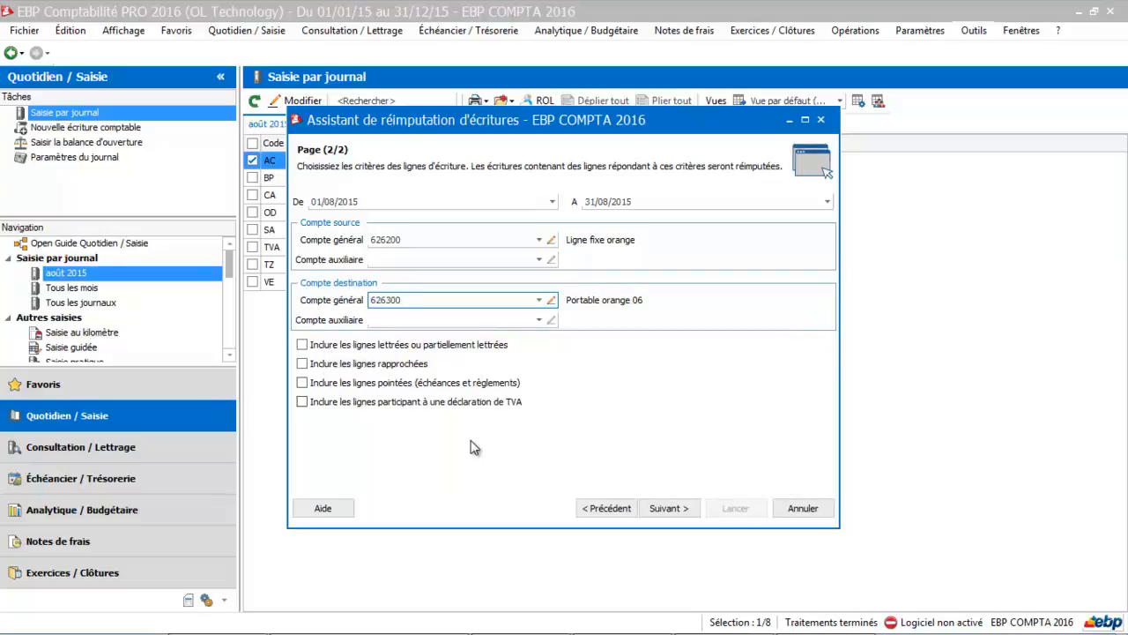
Run the account reimputation with the chosen criteria and close the assistant.
left_click(680, 510)
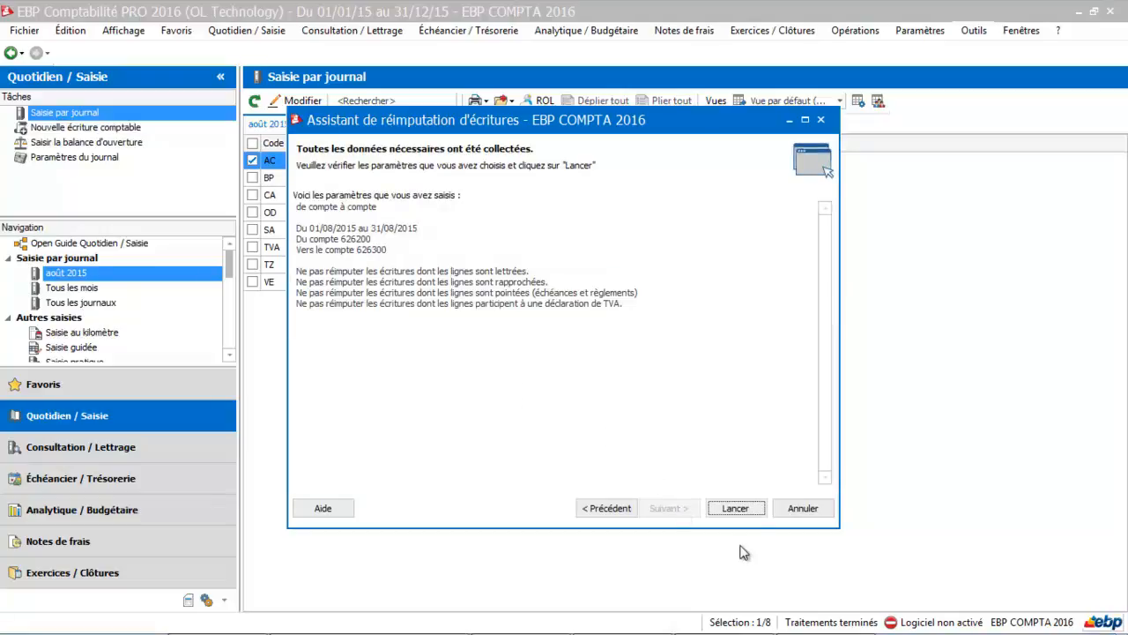
left_click(743, 511)
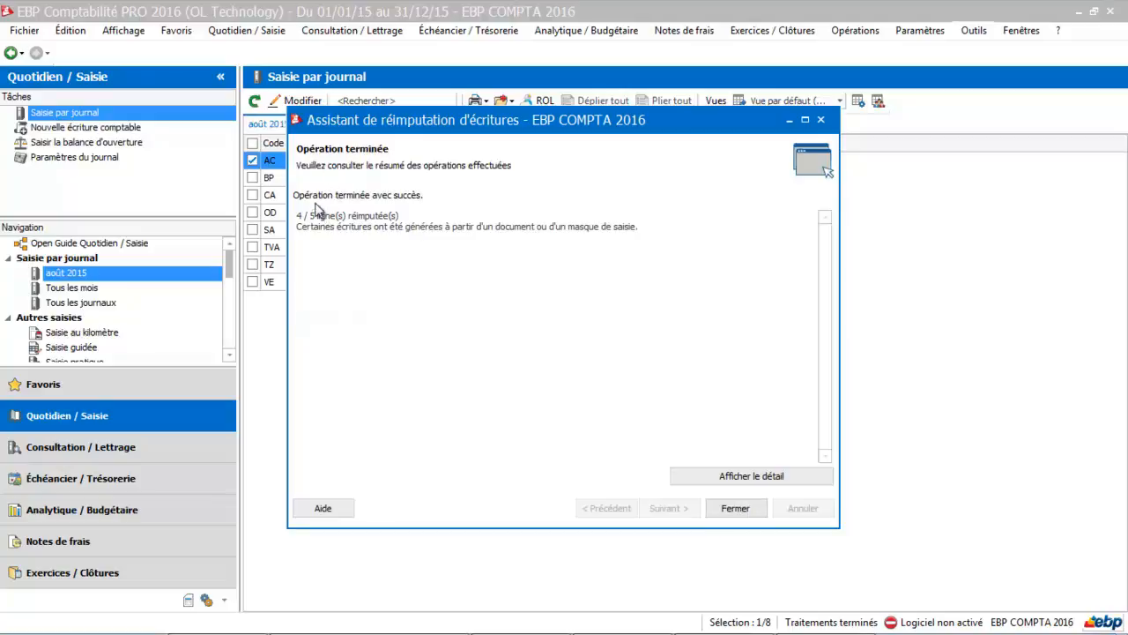
left_click(729, 515)
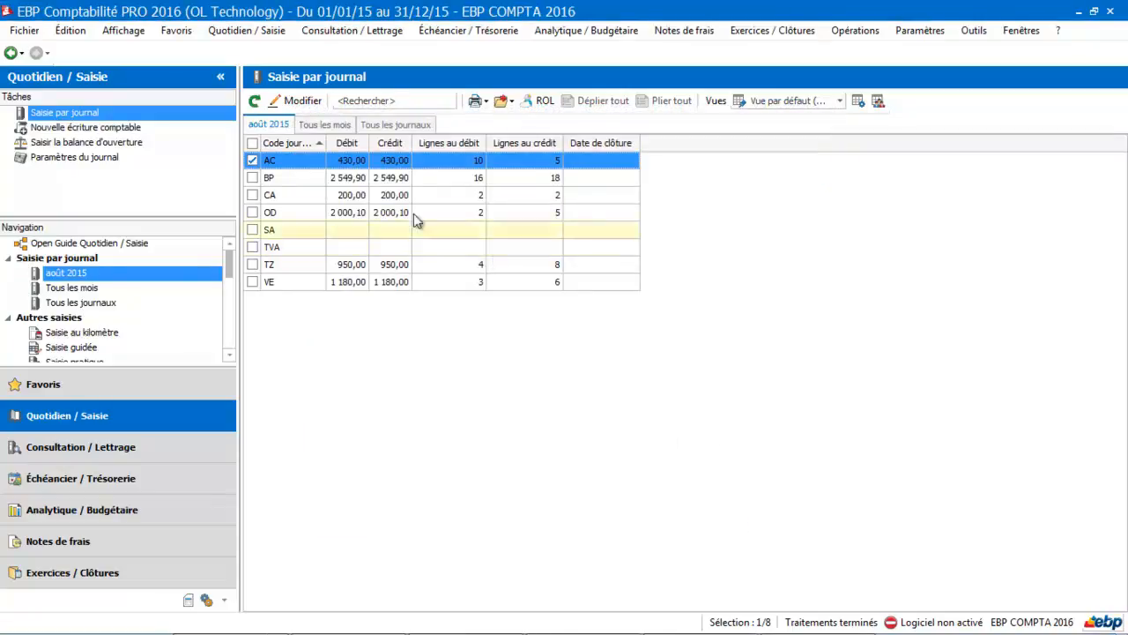
Check the general accounts of the entries in the August 2015 AC journal, and close it.
double_click(376, 160)
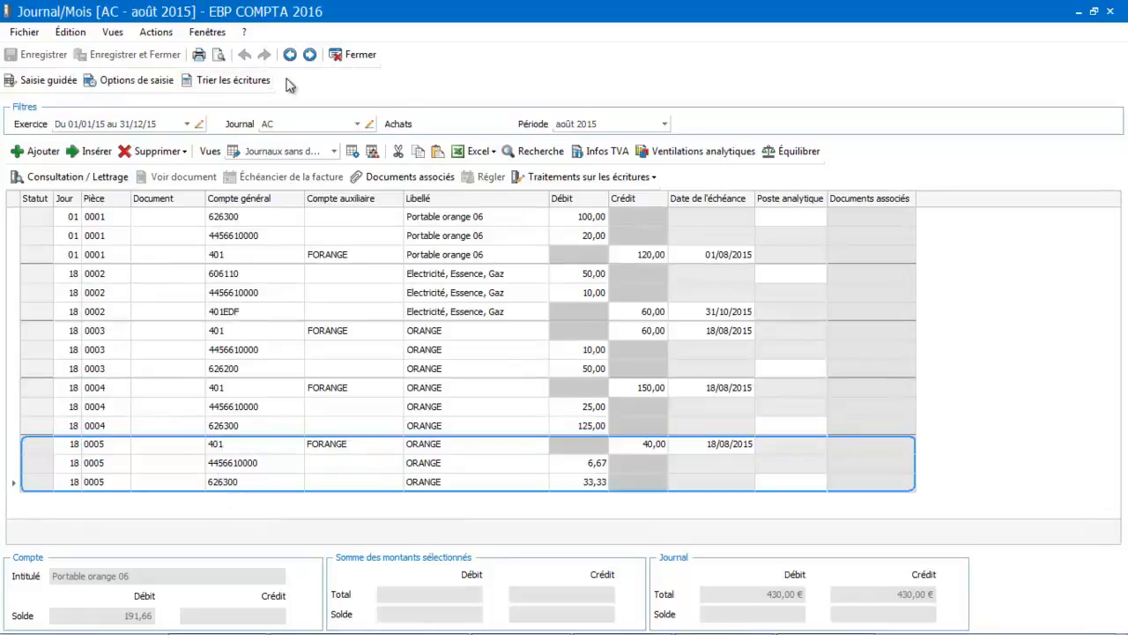
left_click(297, 237)
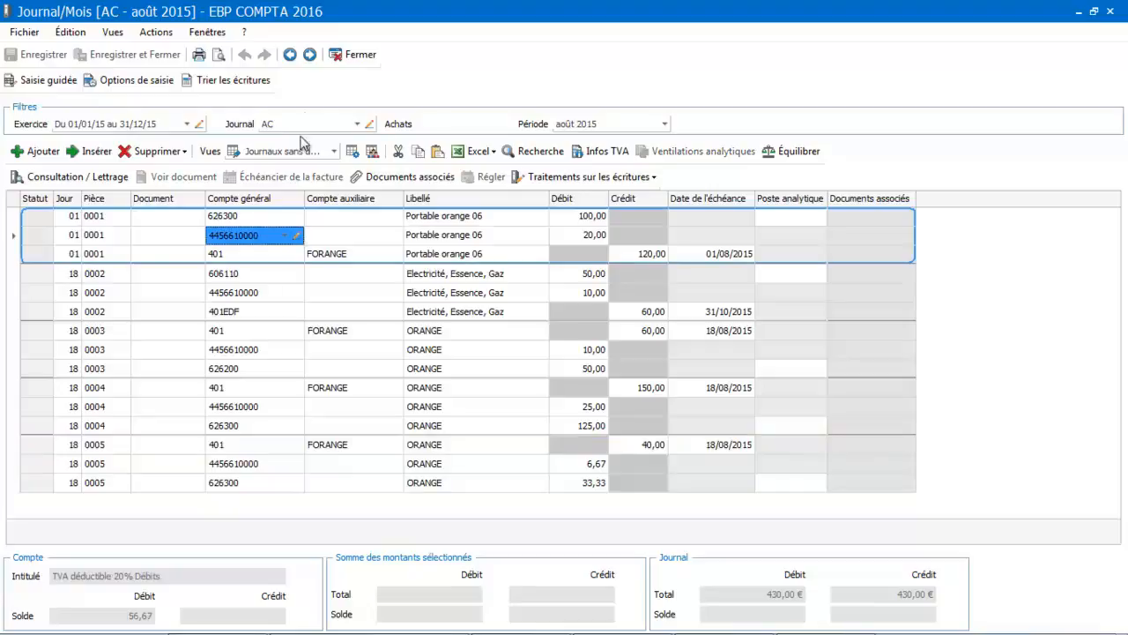
left_click(361, 54)
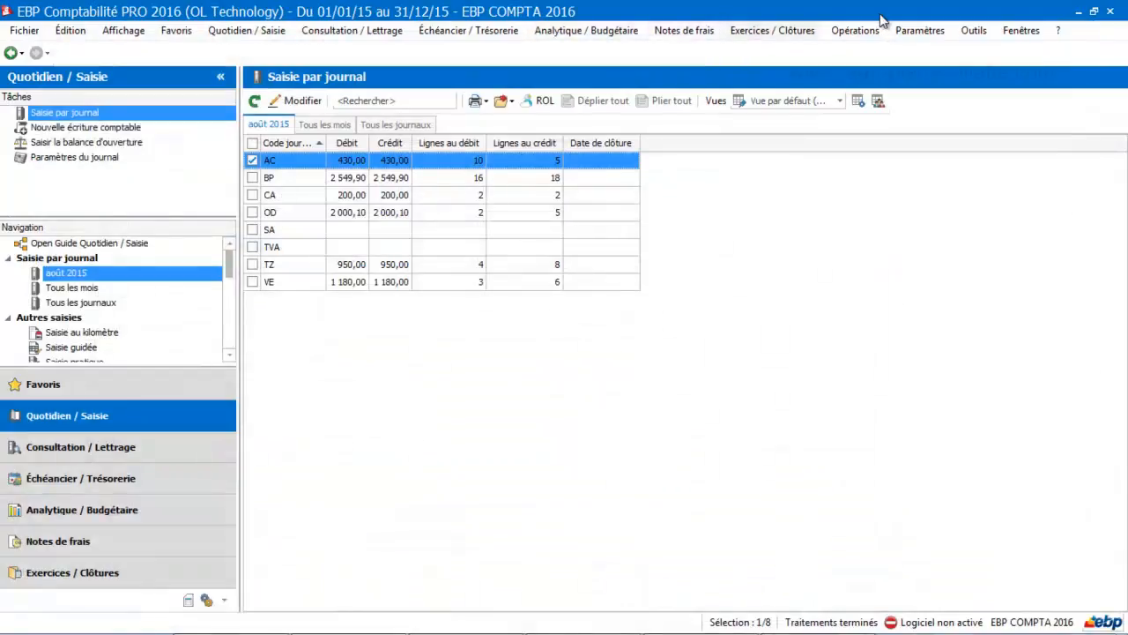
left_click(973, 31)
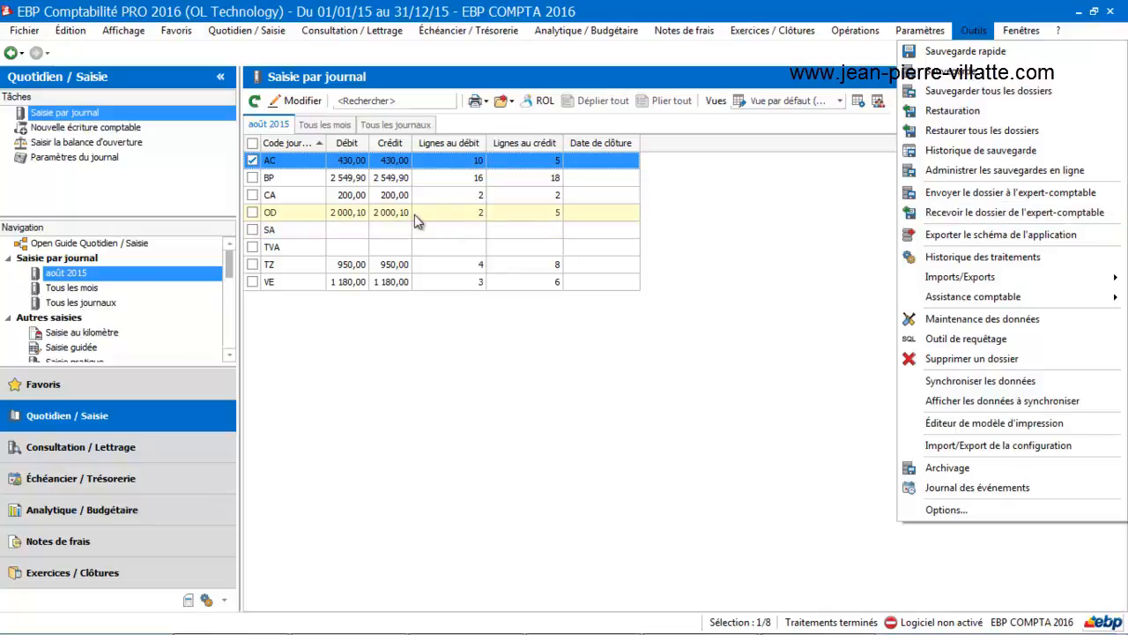
Start the entry reimputation assistant and choose the journal-to-journal method (de journal à journal).
mouse_move(961, 303)
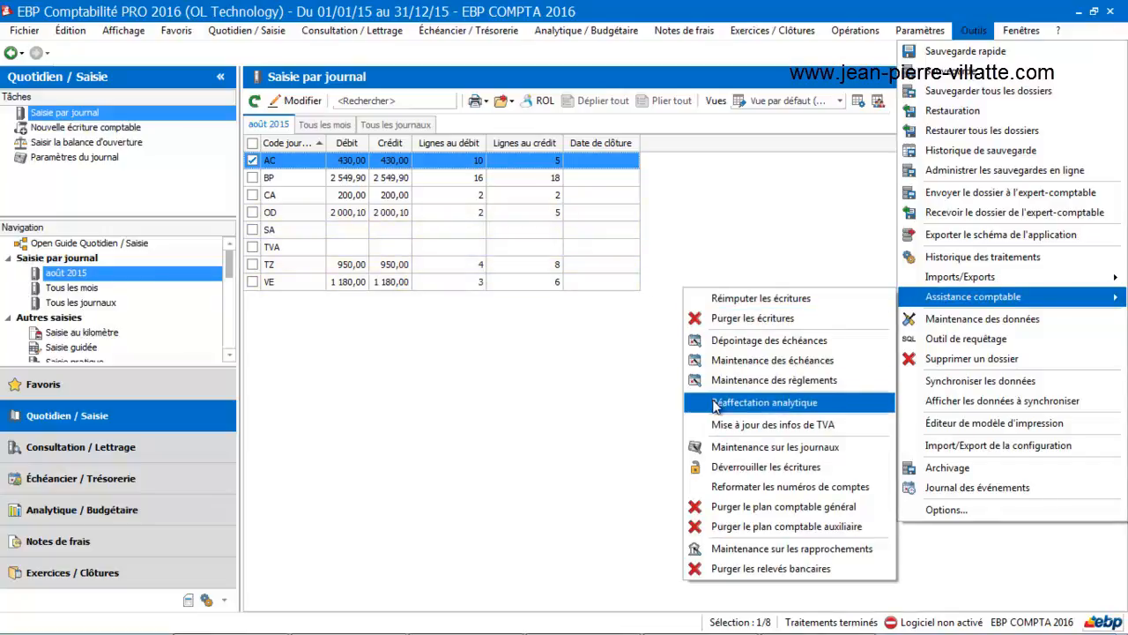
left_click(714, 300)
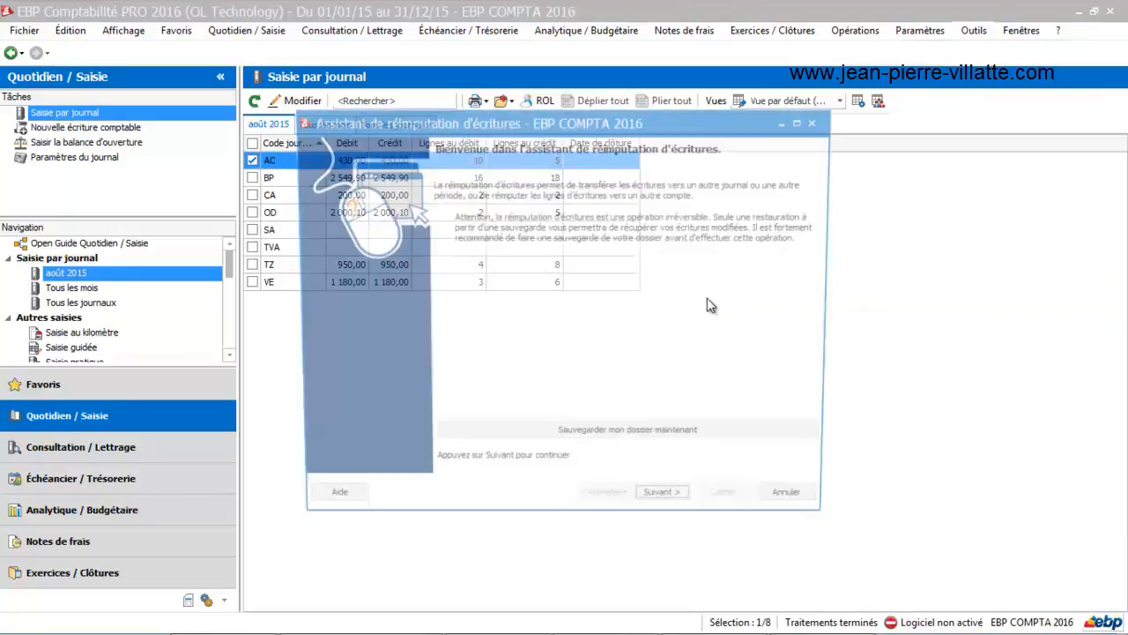
left_click(663, 510)
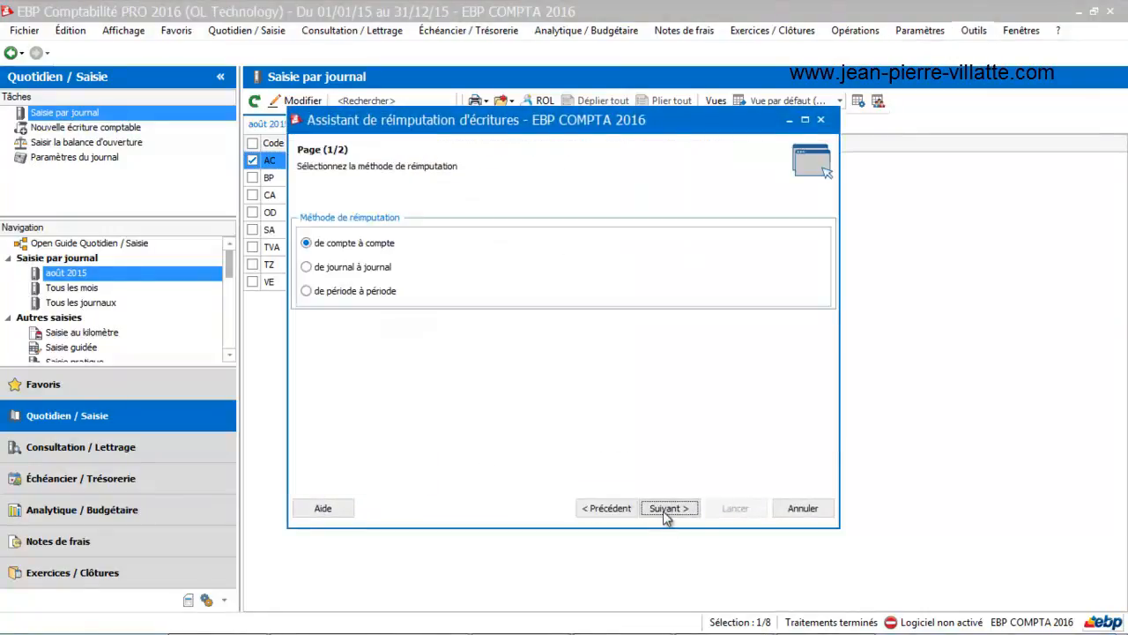
left_click(307, 268)
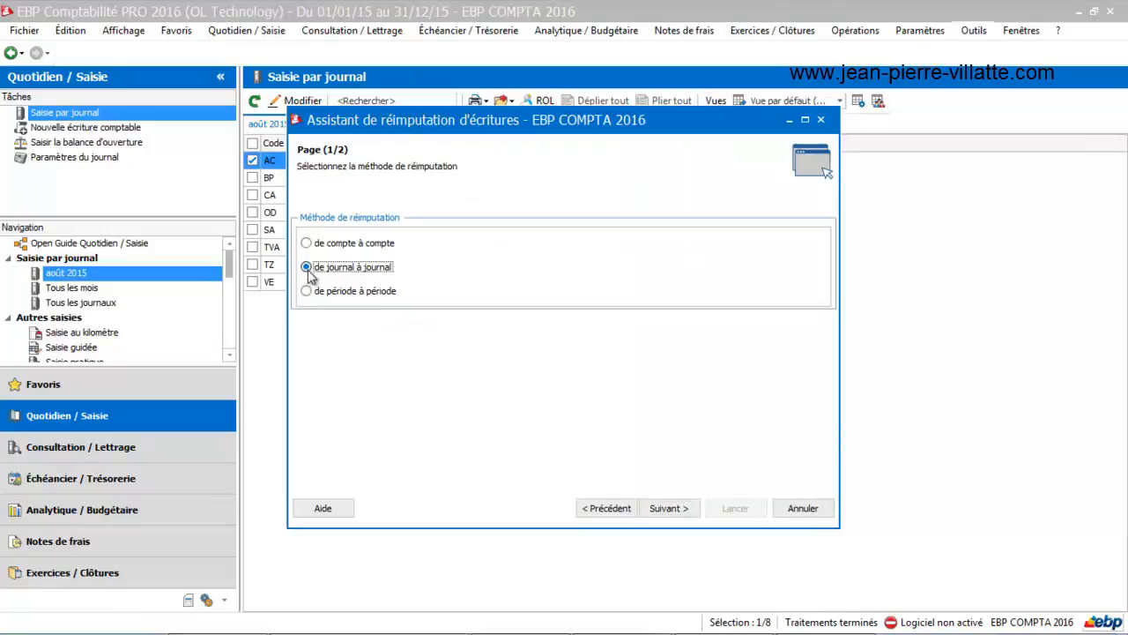
left_click(670, 508)
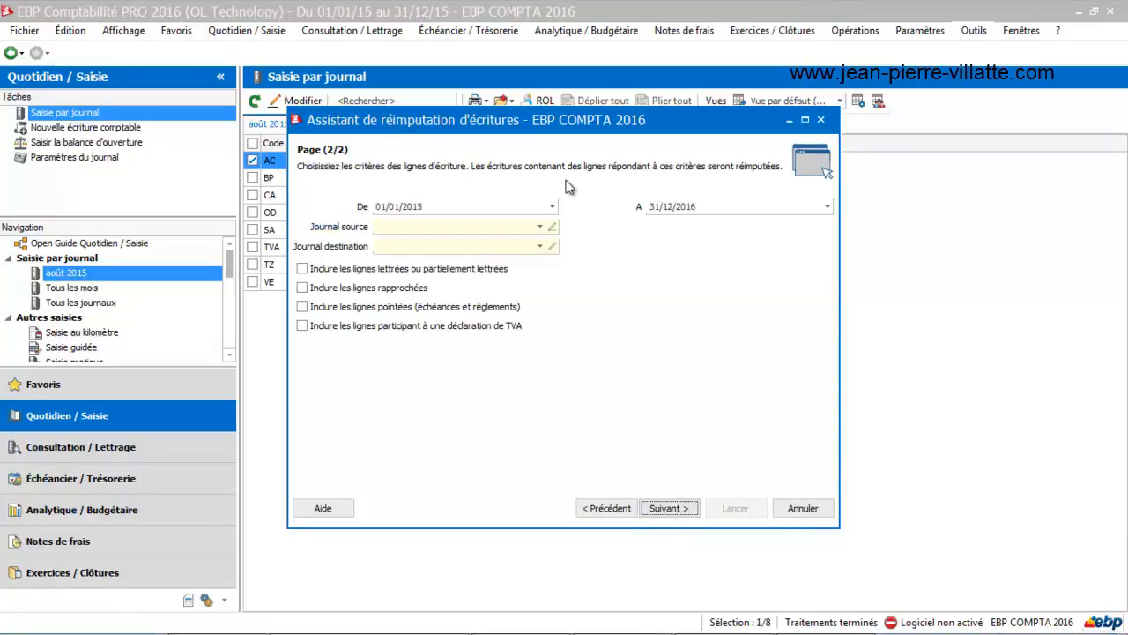
Set the reimputation period to 01/08/2015–31/08/2015, with OD as the source journal and SA (Salaire) as the destination journal.
left_click(472, 206)
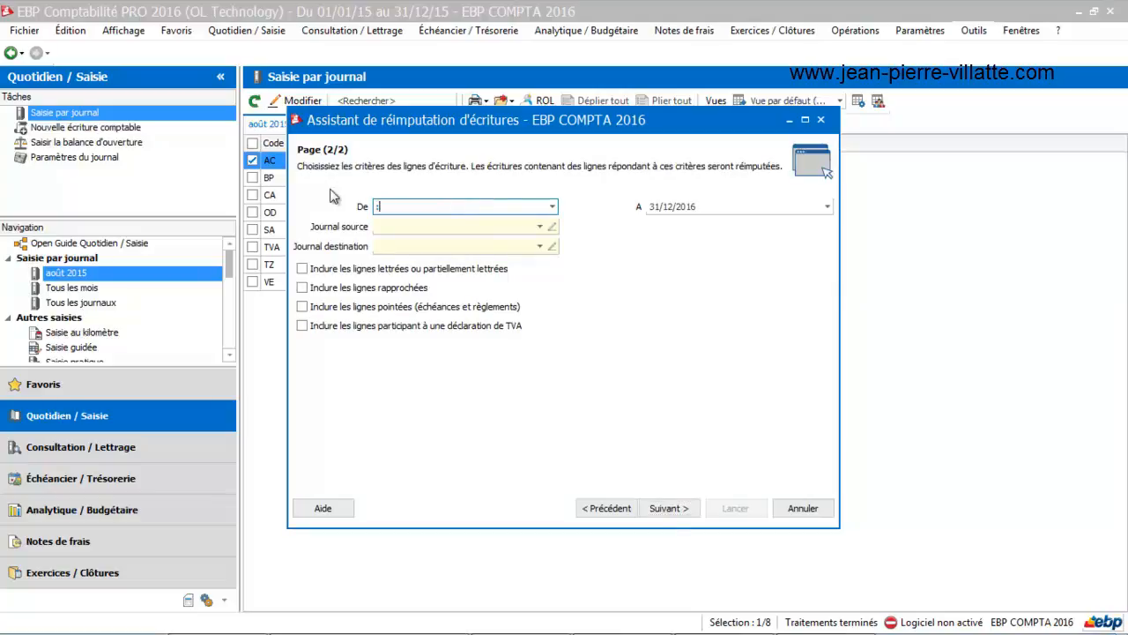
left_click(540, 225)
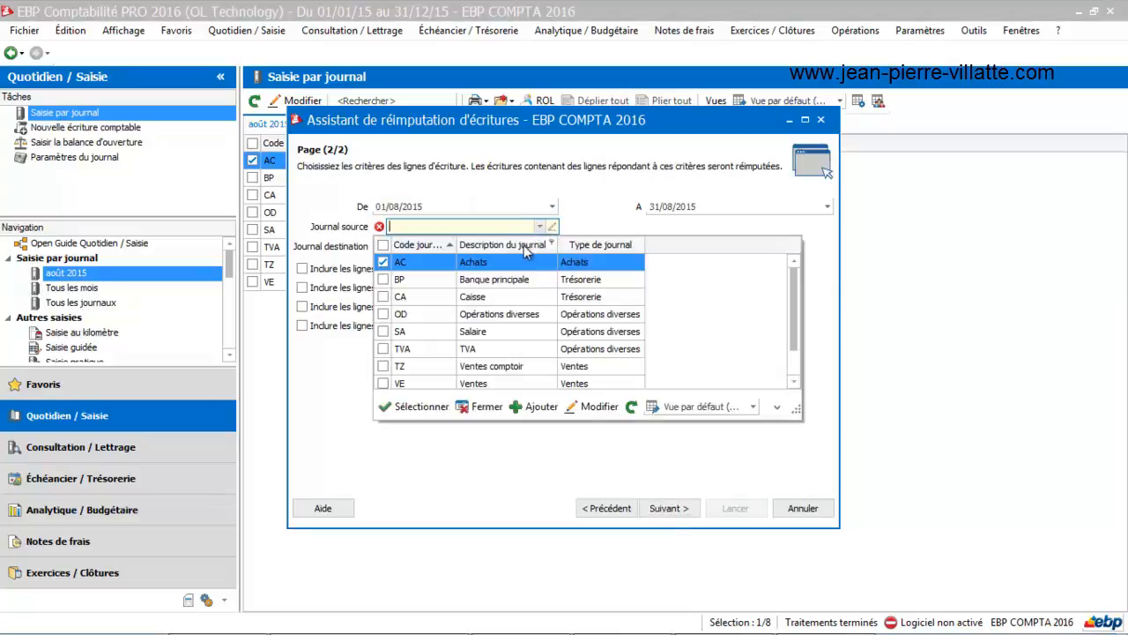
left_click(481, 317)
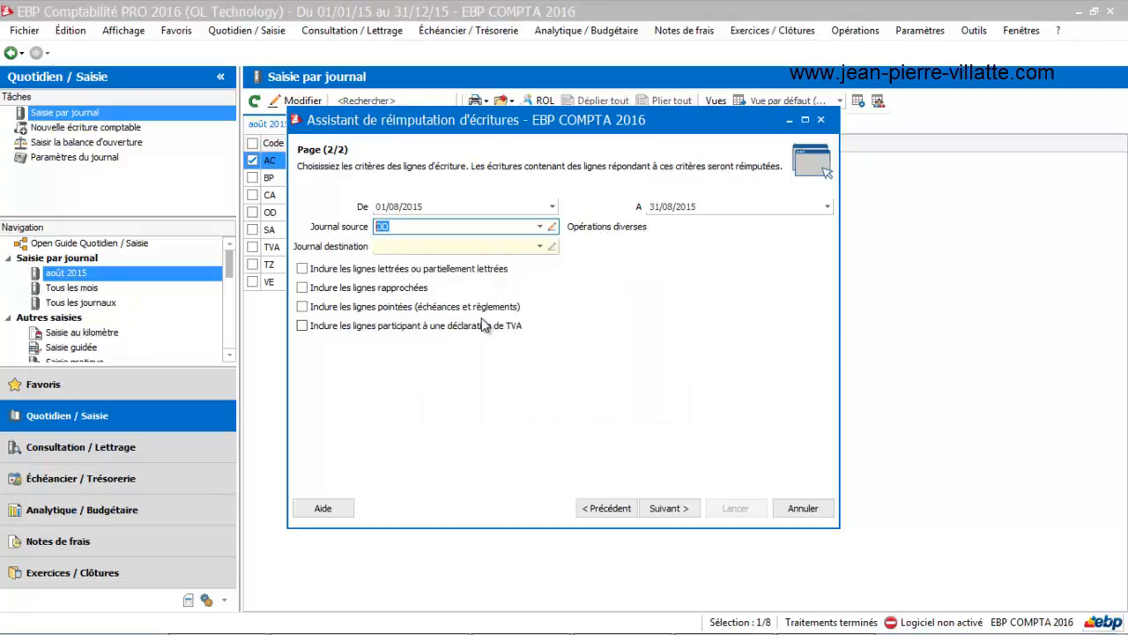
left_click(539, 246)
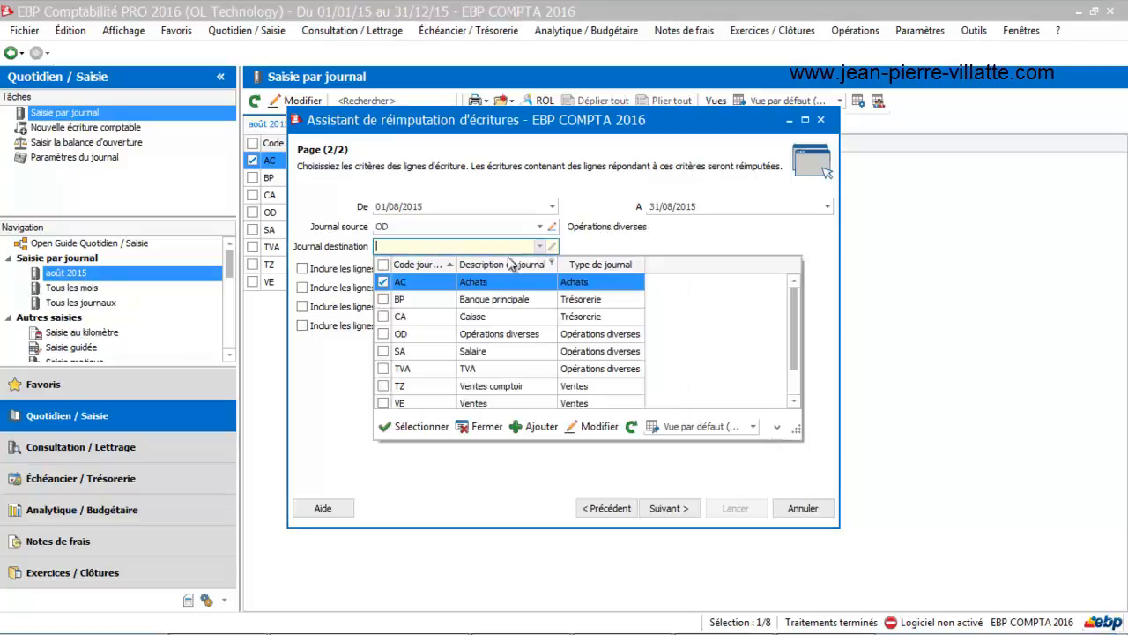
left_click(446, 351)
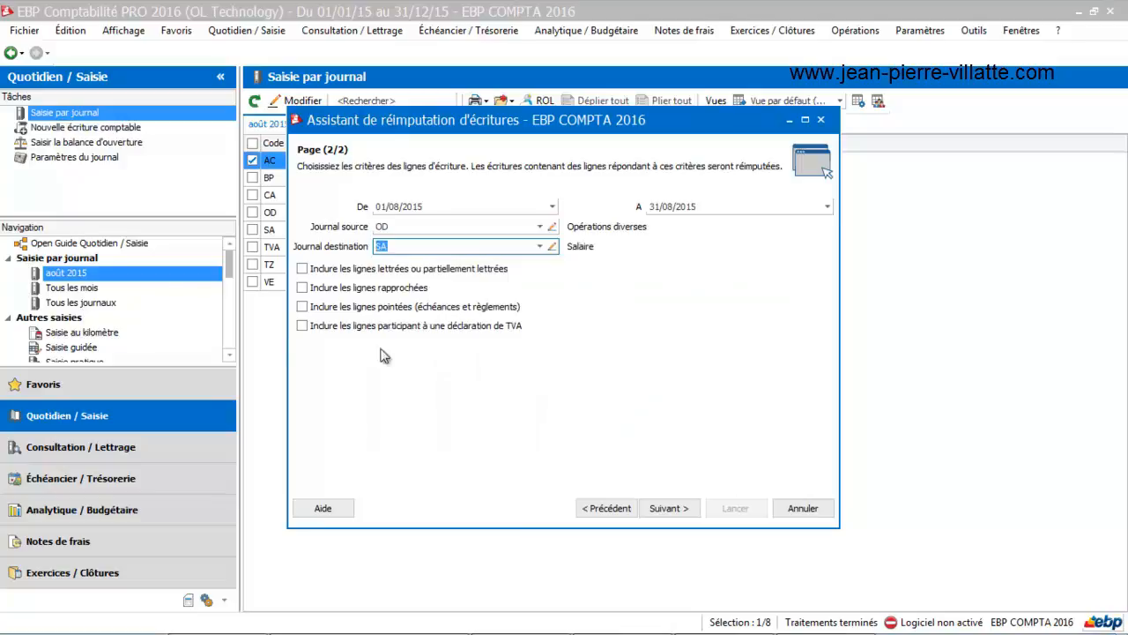
Run the journal reimputation with the chosen criteria and close the assistant.
left_click(679, 511)
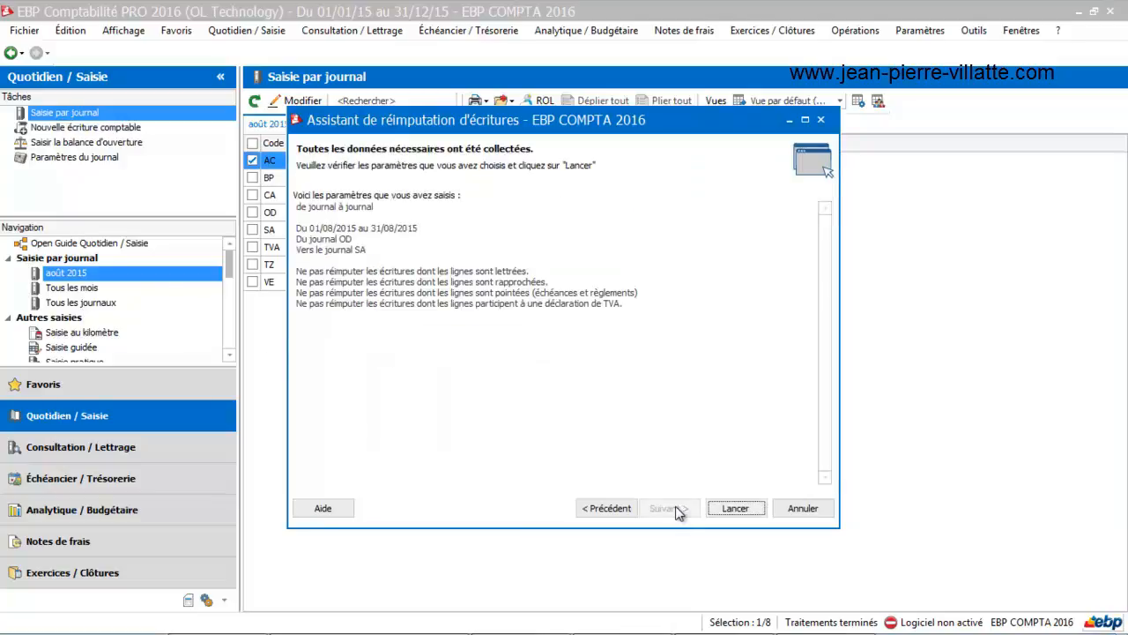
left_click(741, 509)
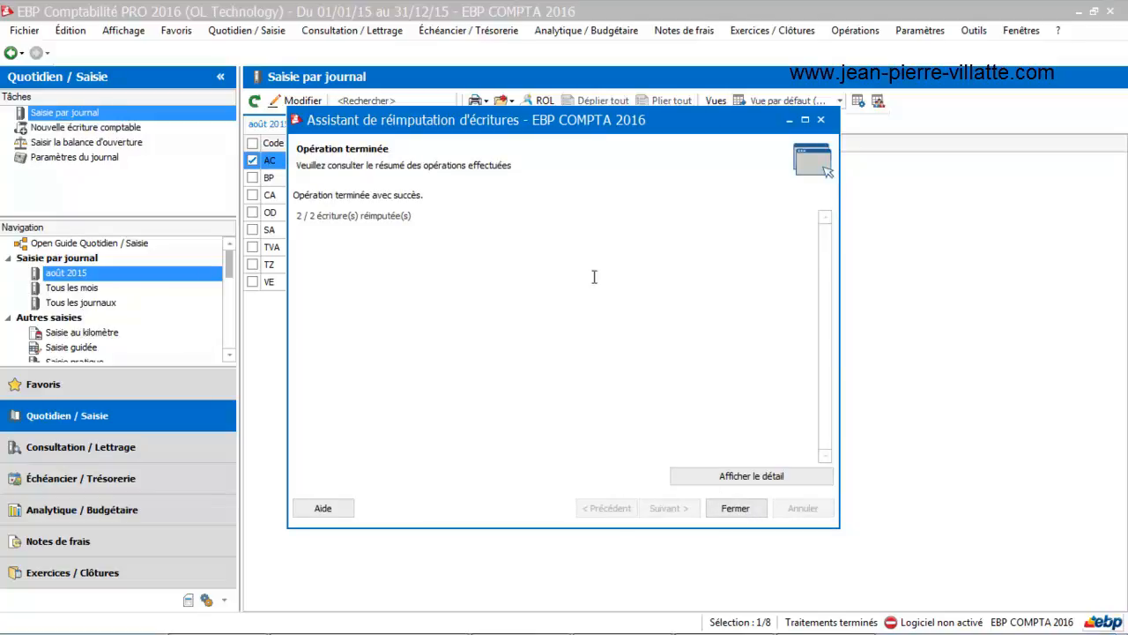
left_click(751, 509)
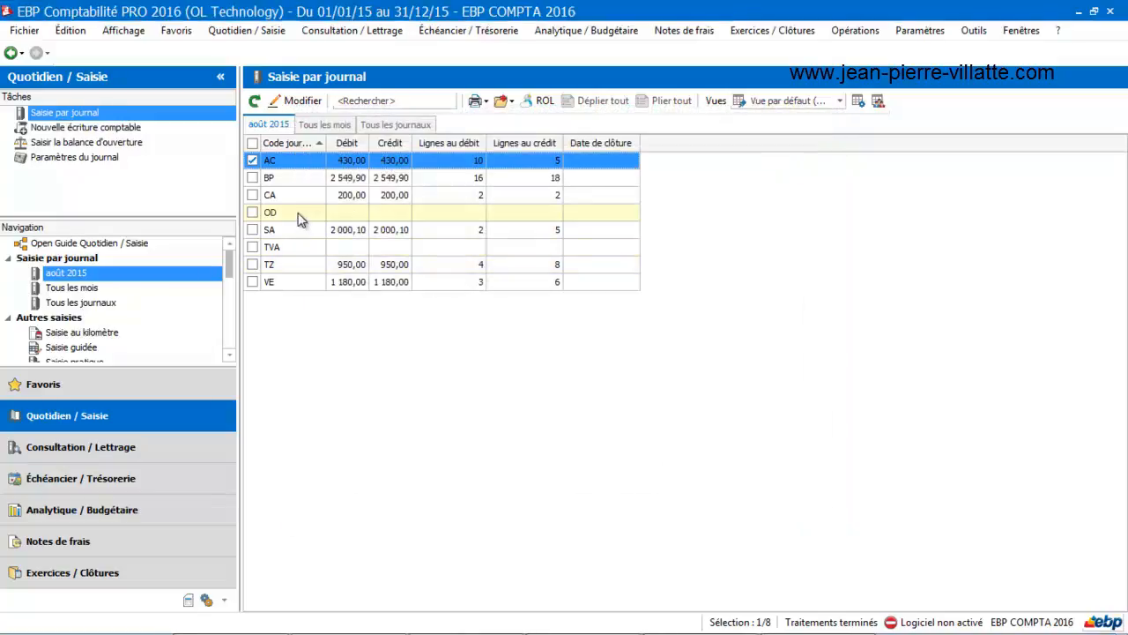
Check the transferred entries in the August 2015 SA journal, and close it.
left_click(301, 231)
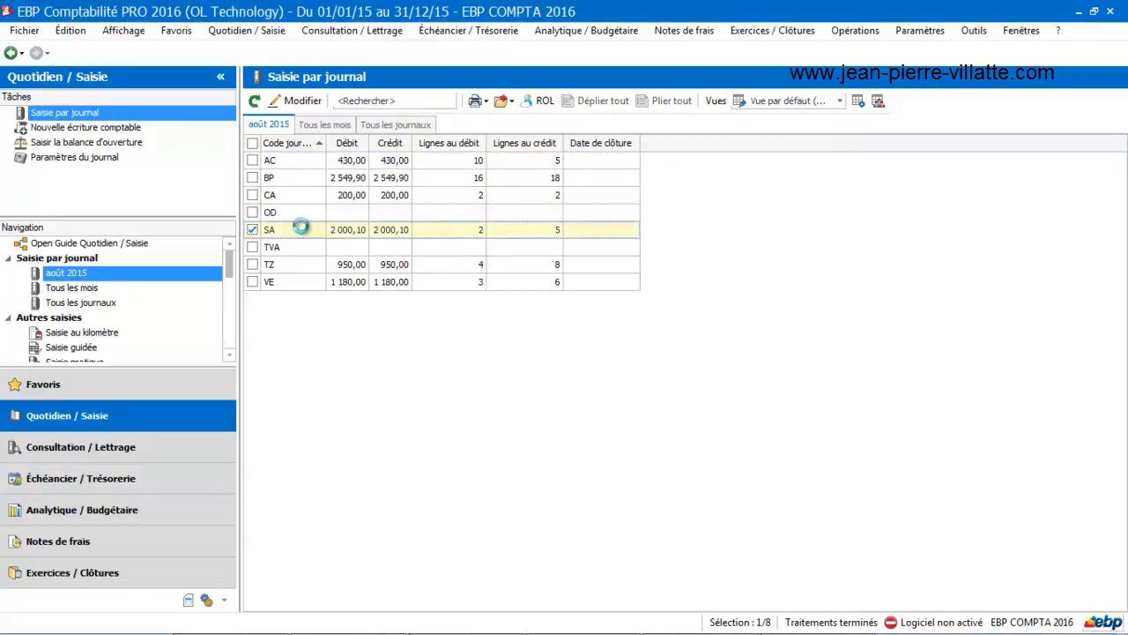
double_click(301, 231)
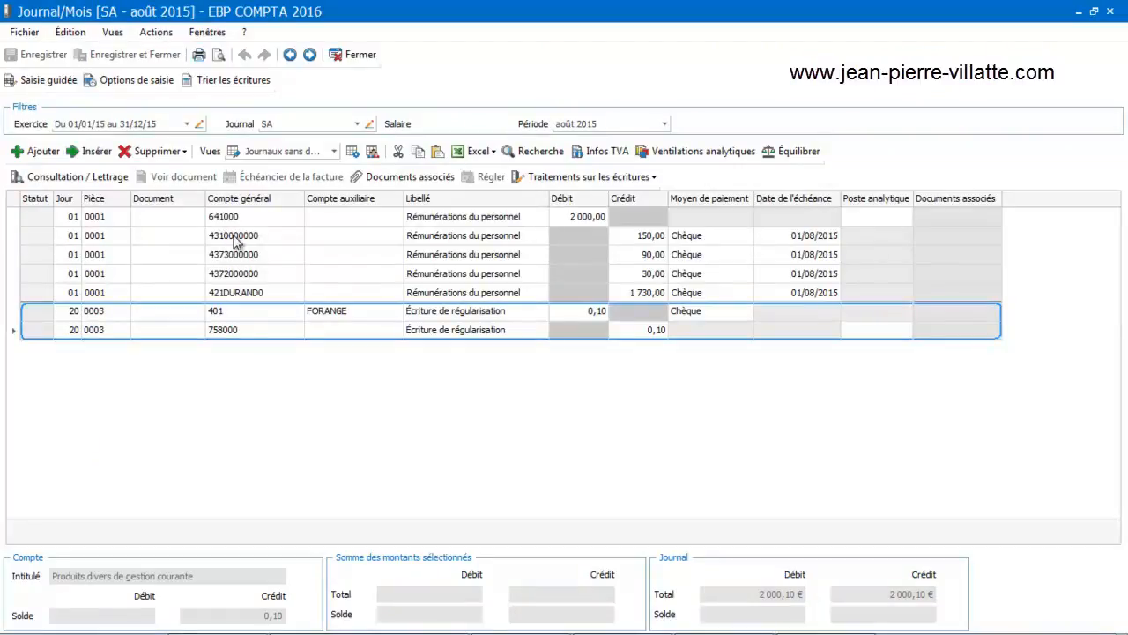
left_click(372, 56)
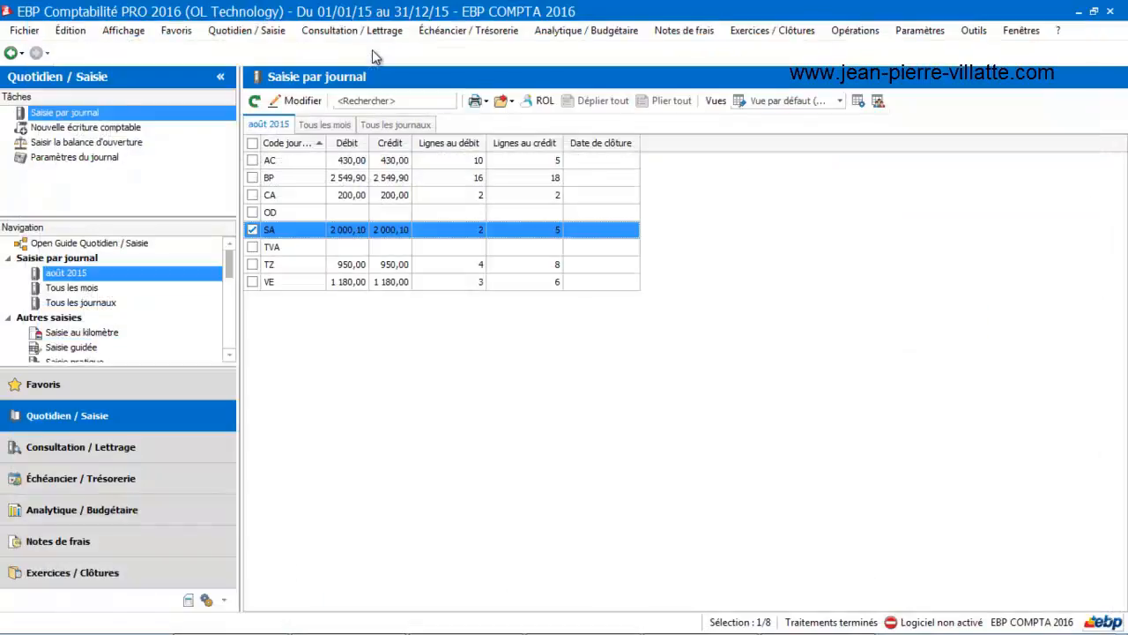
In the August 2015 AC journal, reverse entry 0001 (Portable orange 06) with a contrepassation in journal AC dated 01/08/2015.
left_click(274, 159)
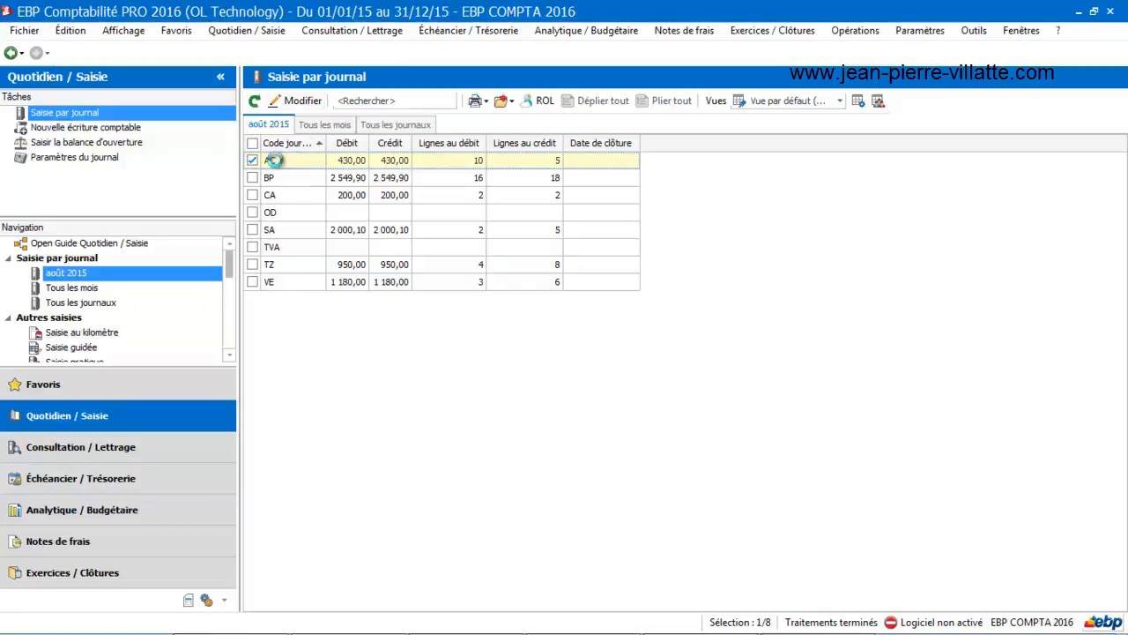
double_click(275, 161)
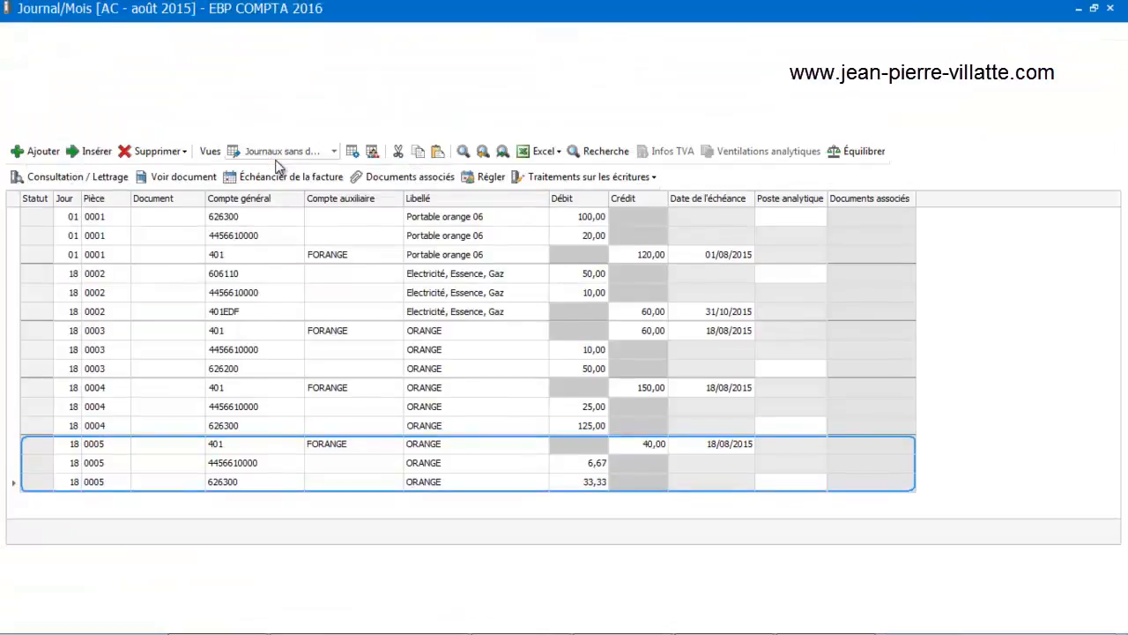
left_click(257, 217)
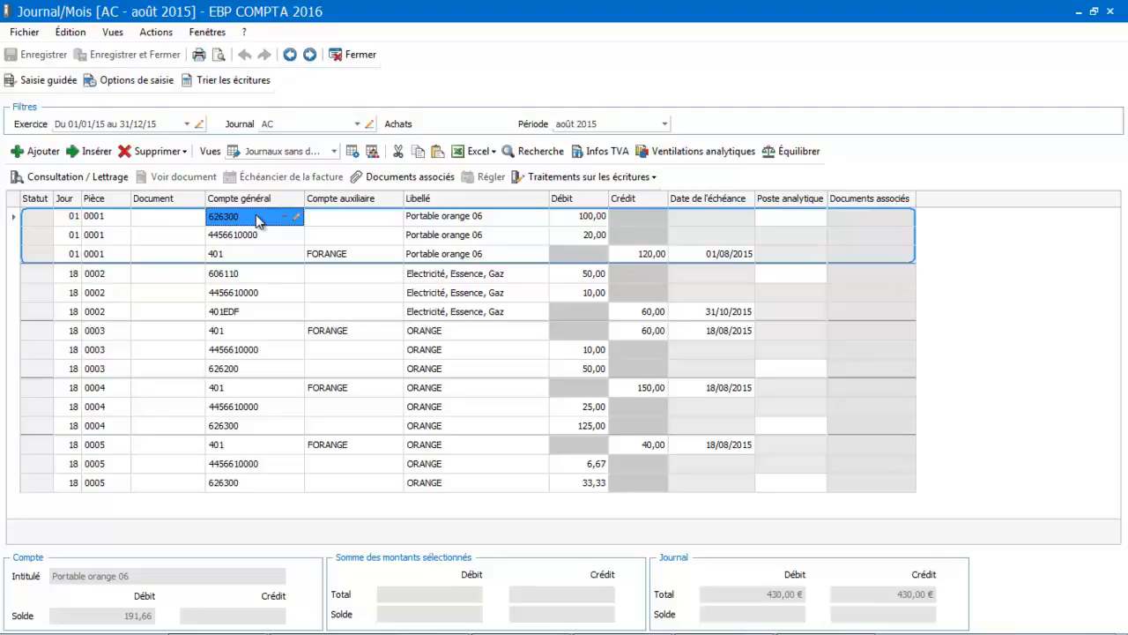
left_click(562, 177)
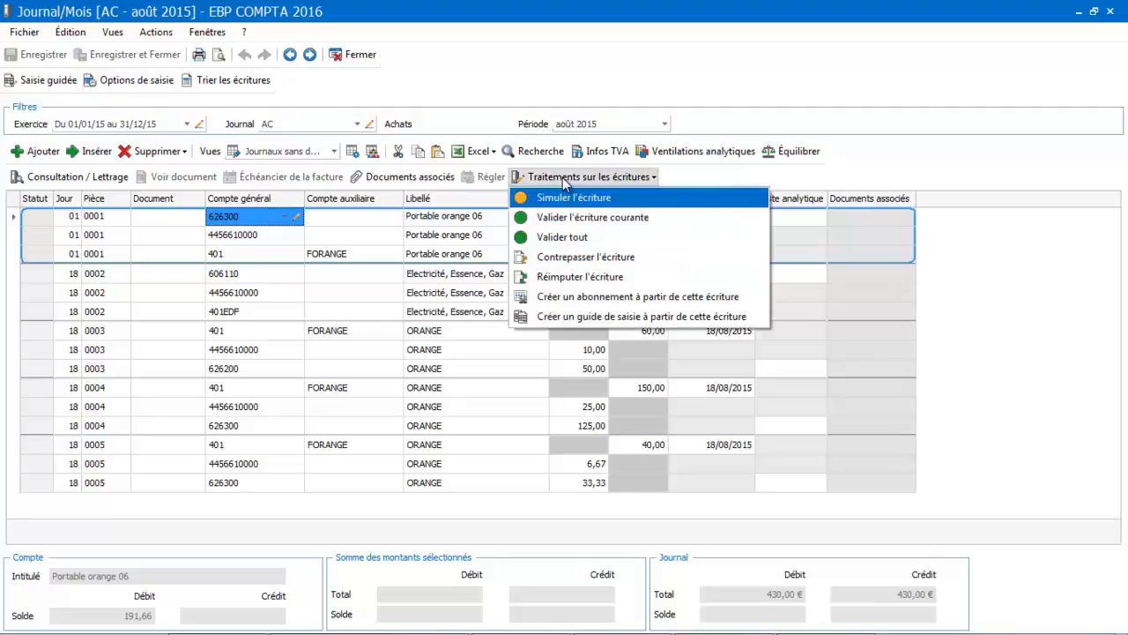
left_click(560, 258)
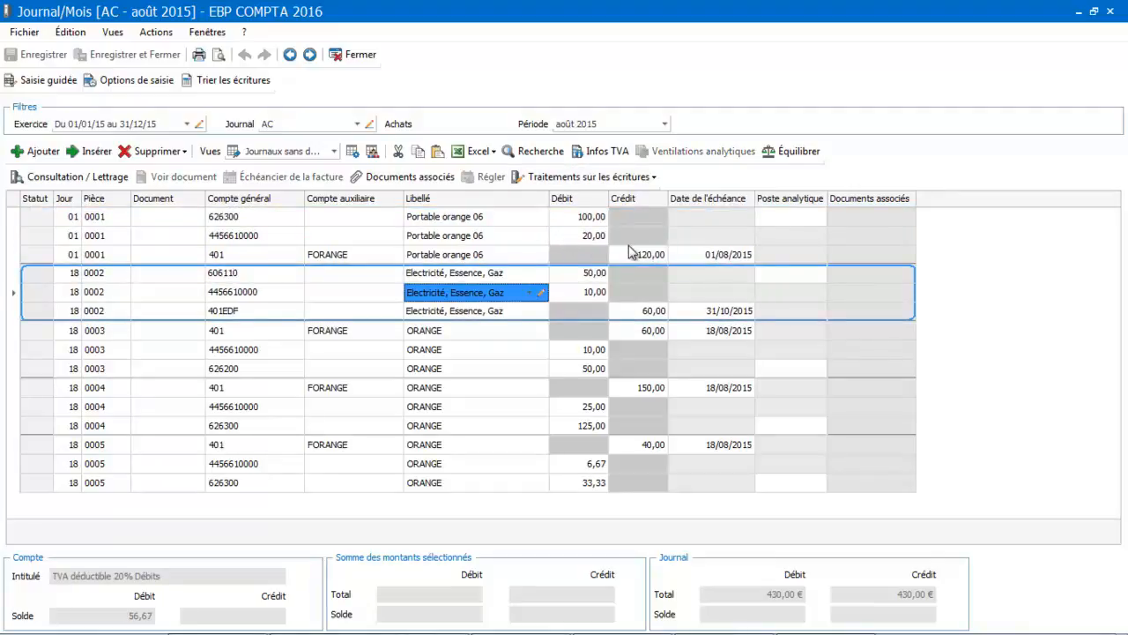
left_click(608, 176)
left_click(390, 208)
left_click(388, 216)
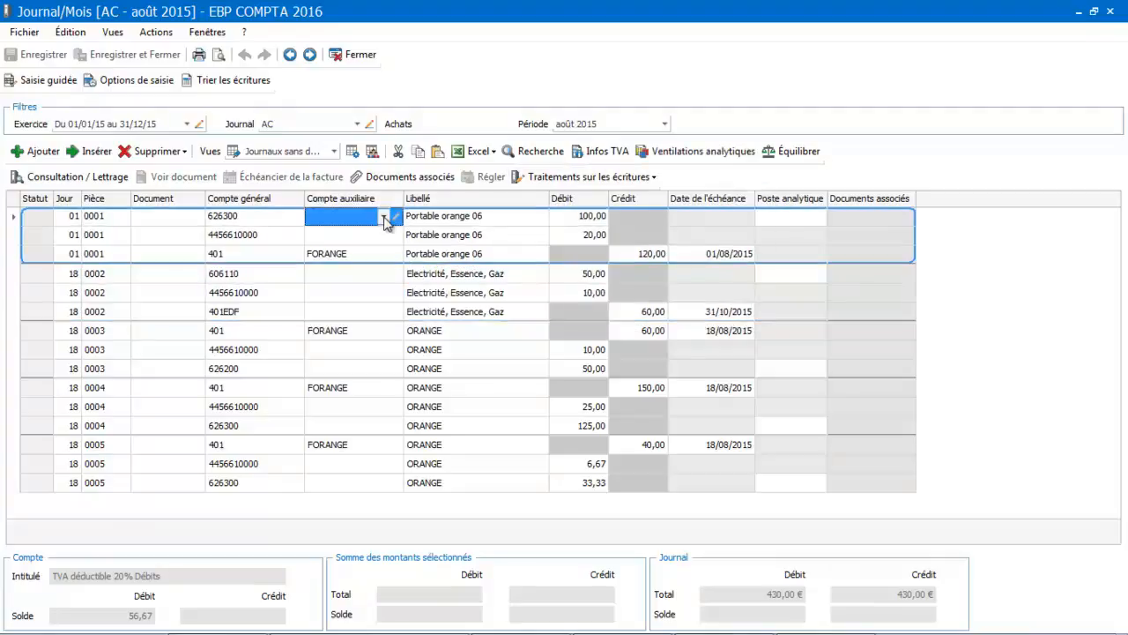
left_click(542, 177)
left_click(545, 256)
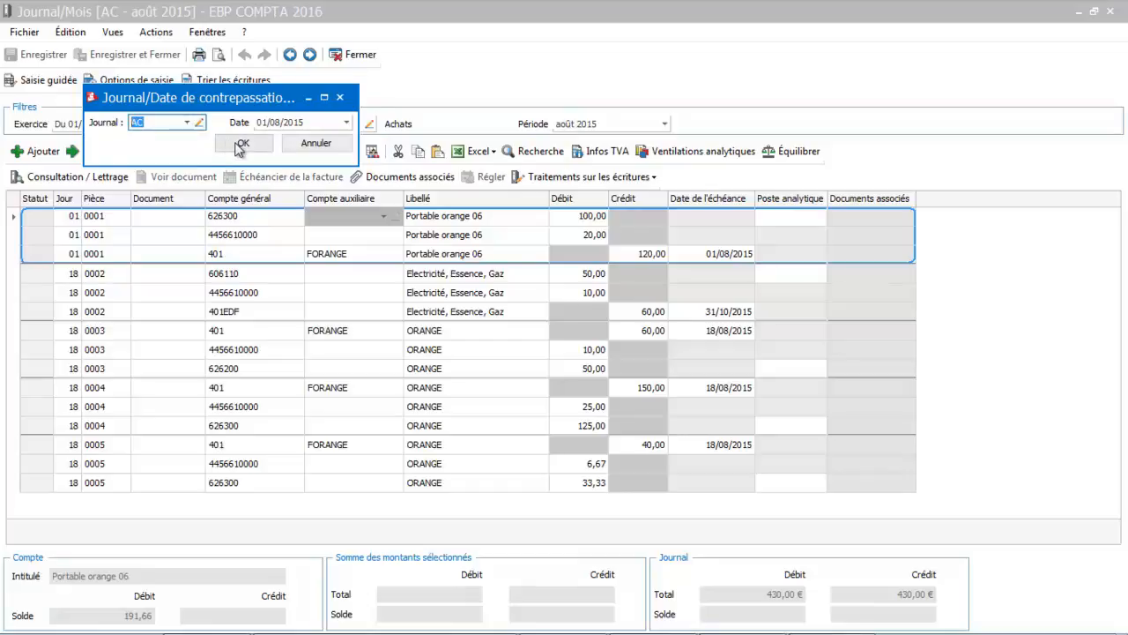
left_click(241, 145)
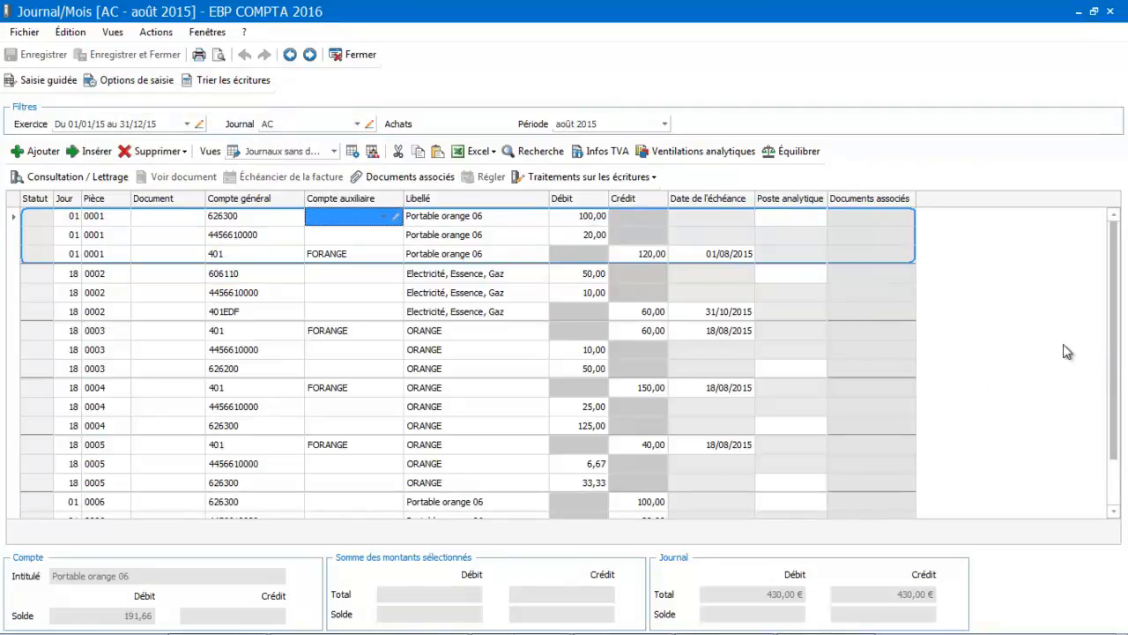
Check the reversing entry at the end of the August 2015 AC journal, and close it.
left_click_drag(1112, 350, 1108, 447)
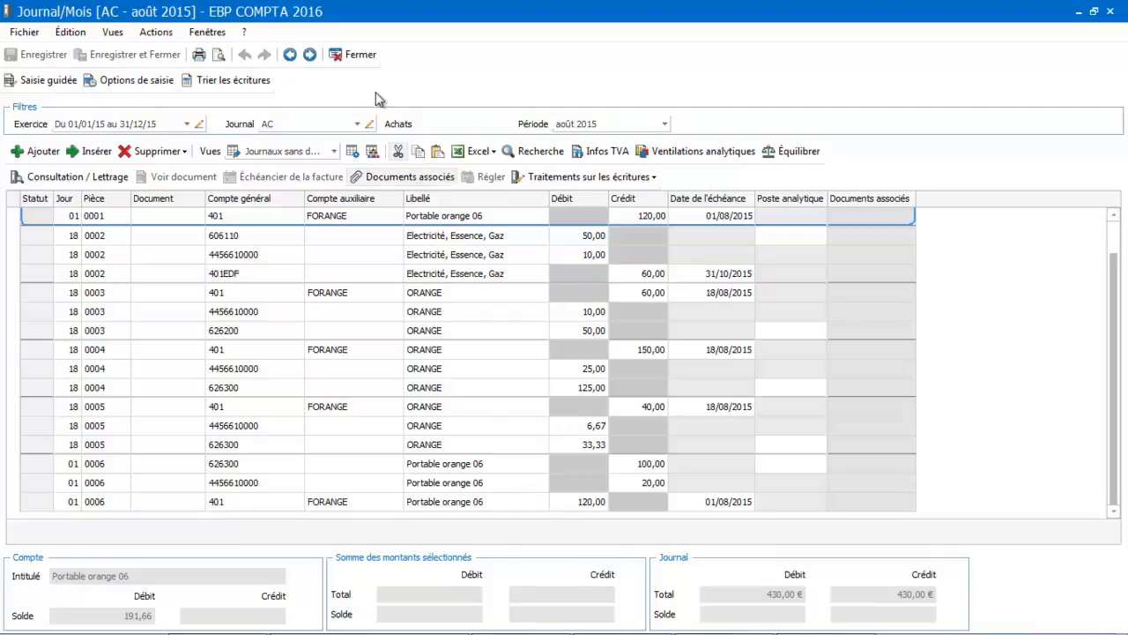
left_click(353, 54)
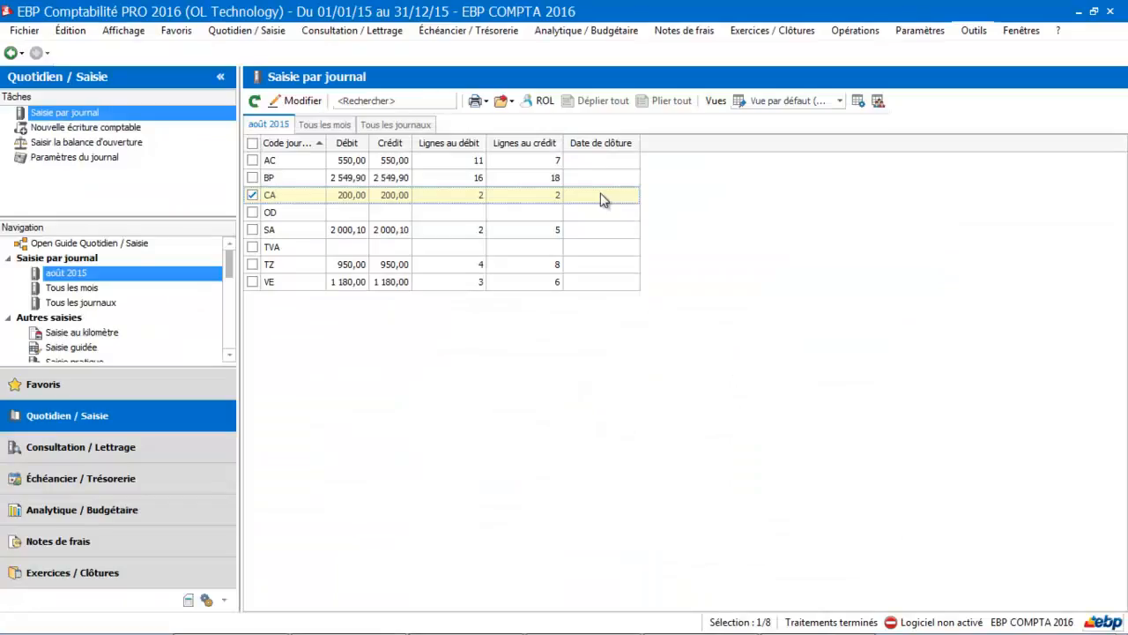